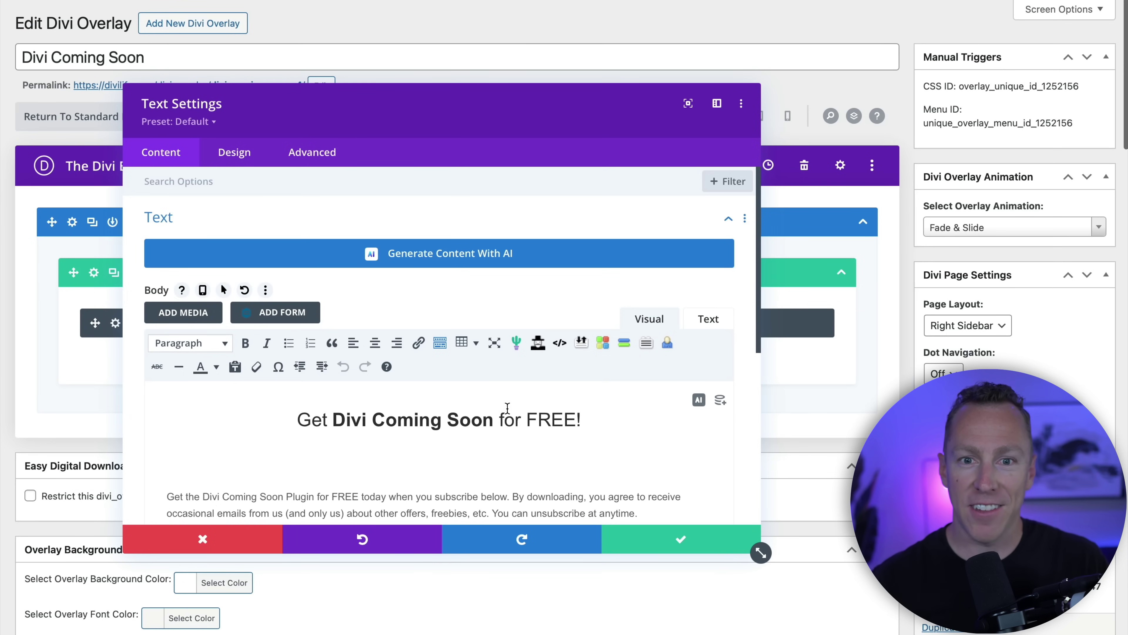
Scroll the Text module's settings down to the Gravity Forms shortcode line
{"action": "scroll", "coordinate": [507, 407], "scroll_direction": "down", "scroll_amount": 5}
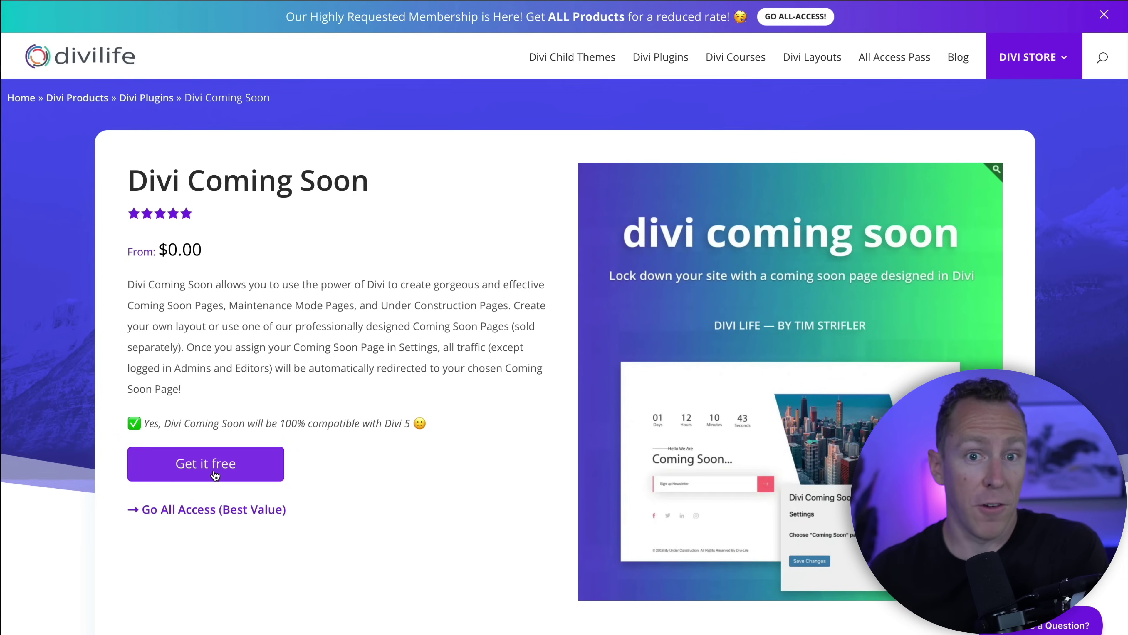
Preview the Divi Coming Soon signup popup via Get it free and scroll down through the page
{"action": "left_click", "coordinate": [215, 474]}
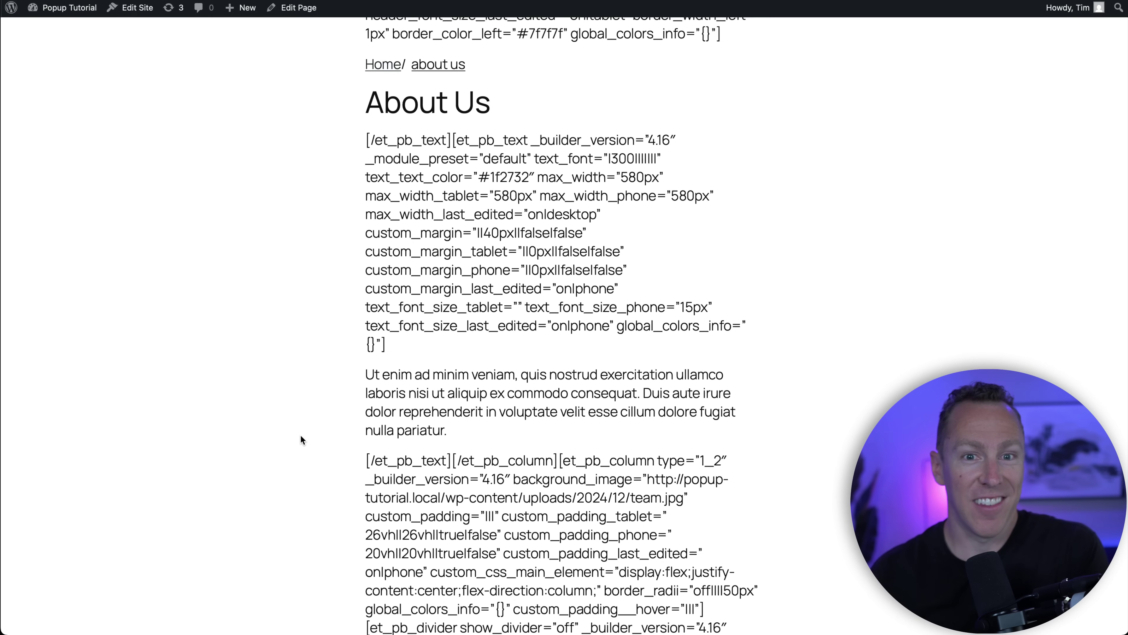
{"action": "scroll", "coordinate": [301, 437], "scroll_direction": "down", "scroll_amount": 5}
{"action": "scroll", "coordinate": [300, 435], "scroll_direction": "down", "scroll_amount": 2}
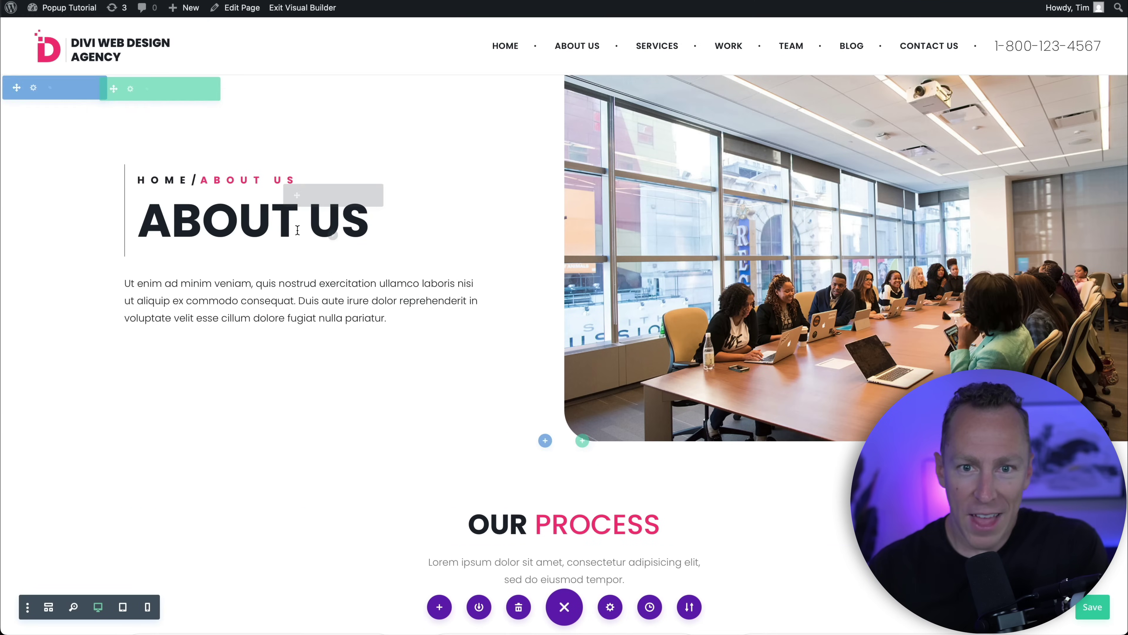
{"action": "scroll", "coordinate": [296, 320], "scroll_direction": "down", "scroll_amount": 6}
{"action": "scroll", "coordinate": [296, 320], "scroll_direction": "down", "scroll_amount": 3}
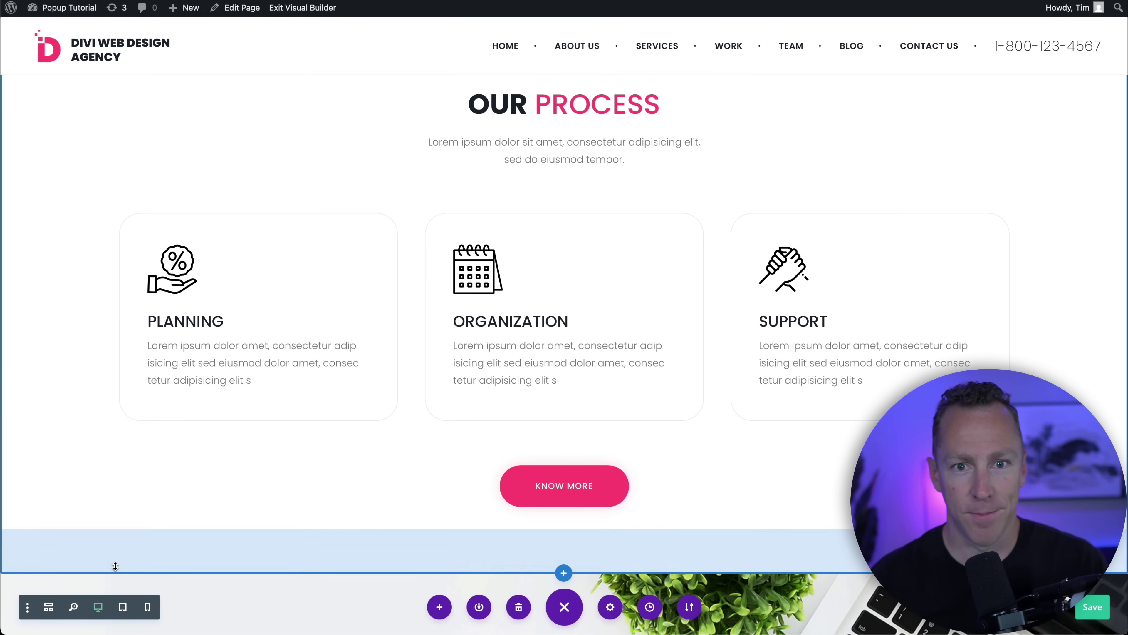
{"action": "scroll", "coordinate": [116, 566], "scroll_direction": "down", "scroll_amount": 7}
{"action": "scroll", "coordinate": [115, 566], "scroll_direction": "down", "scroll_amount": 1}
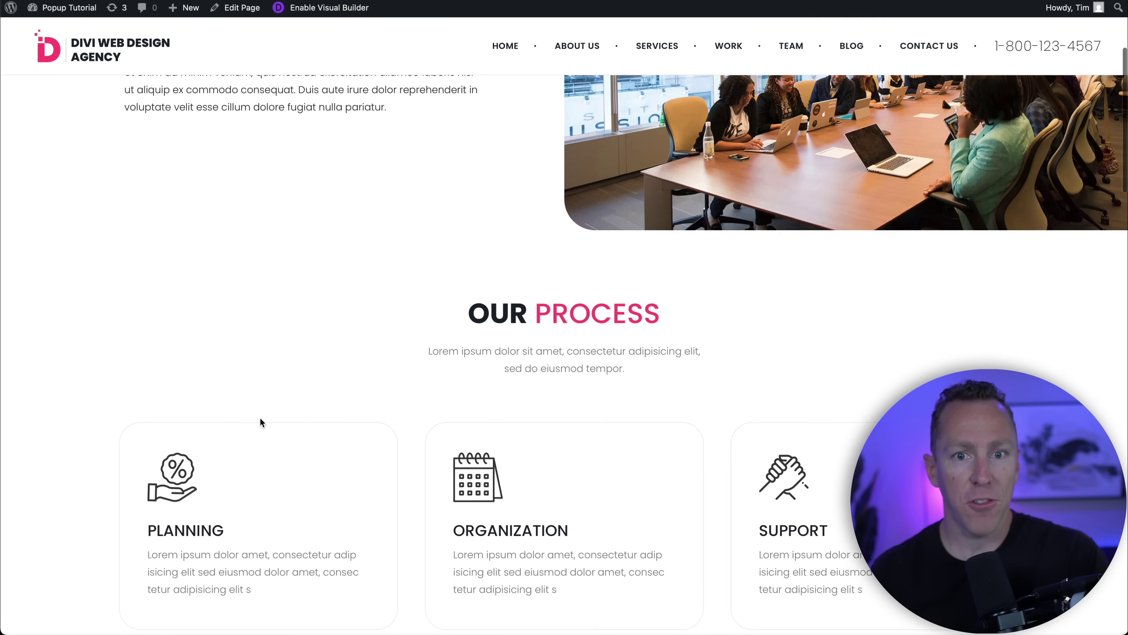
{"action": "scroll", "coordinate": [260, 417], "scroll_direction": "down", "scroll_amount": 5}
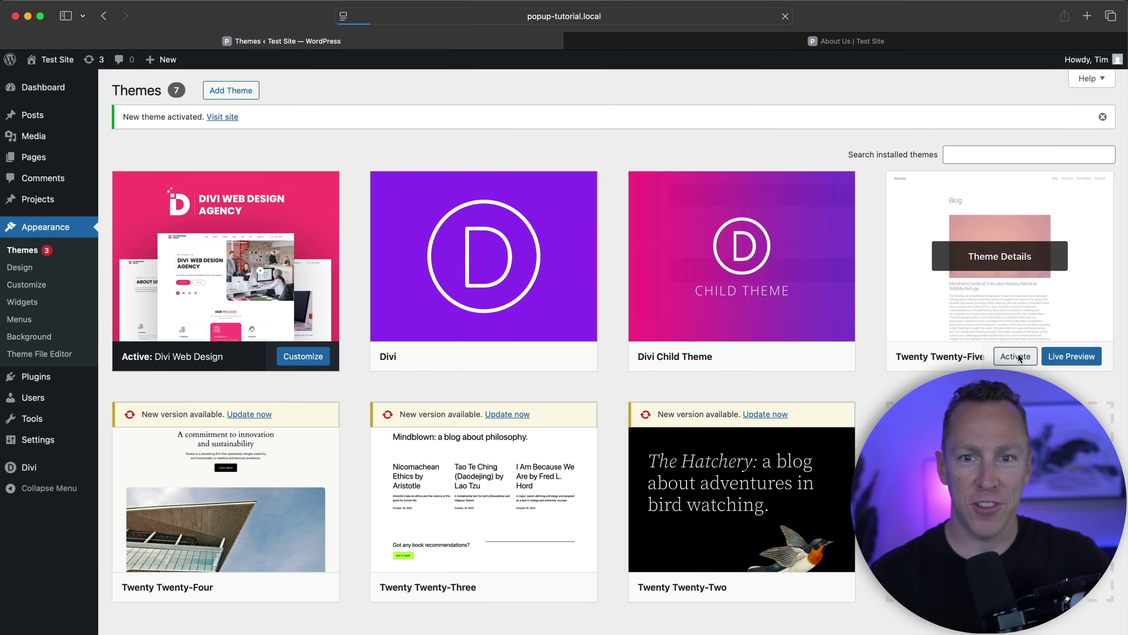
Activate Twenty Twenty-Five, then reload the About Us page to view its raw Divi shortcodes
{"action": "left_click", "coordinate": [1017, 356]}
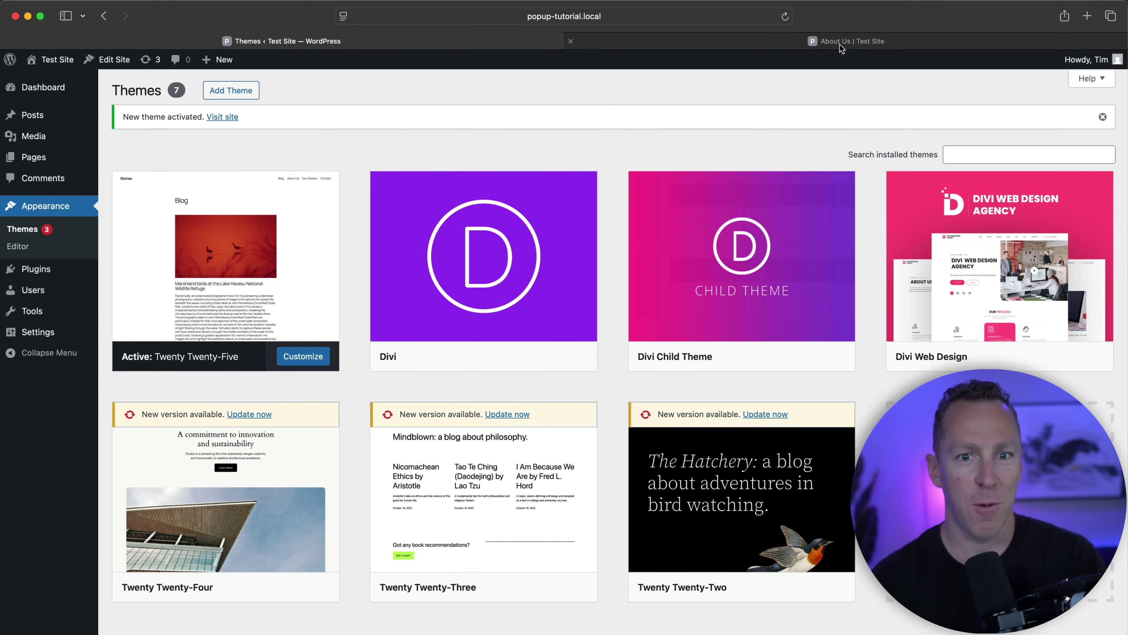
{"action": "left_click", "coordinate": [841, 44]}
{"action": "left_click", "coordinate": [785, 17]}
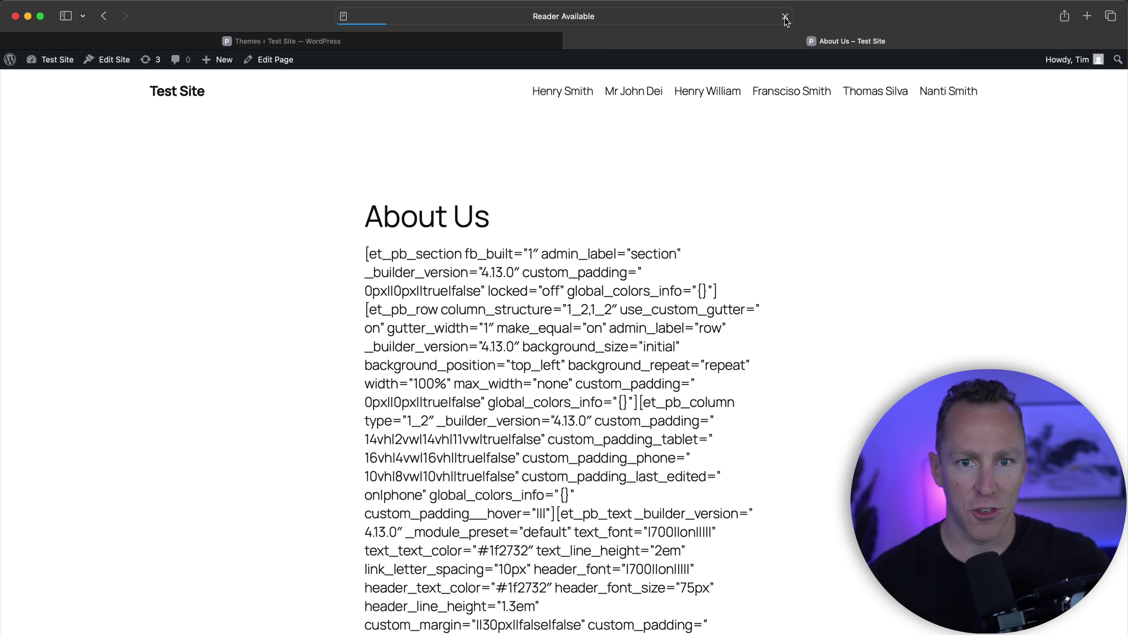
{"action": "scroll", "coordinate": [598, 442], "scroll_direction": "down", "scroll_amount": 10}
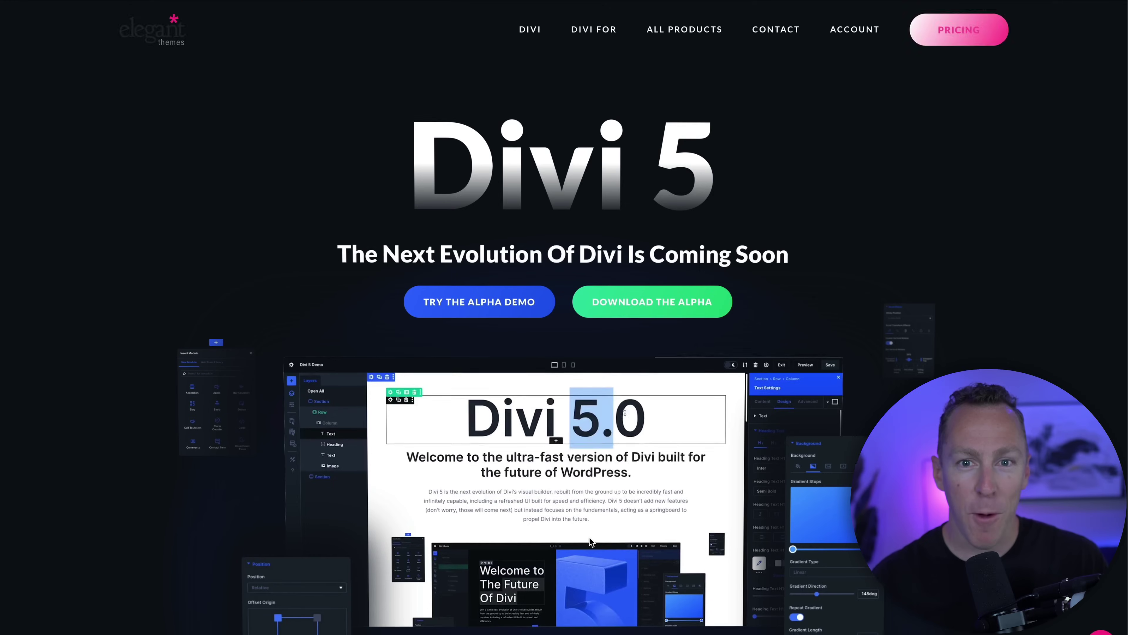
Scroll the Divi 5 page past What is Divi 5 and the feature sections
{"action": "scroll", "coordinate": [591, 541], "scroll_direction": "down", "scroll_amount": 3}
{"action": "scroll", "coordinate": [591, 541], "scroll_direction": "down", "scroll_amount": 10}
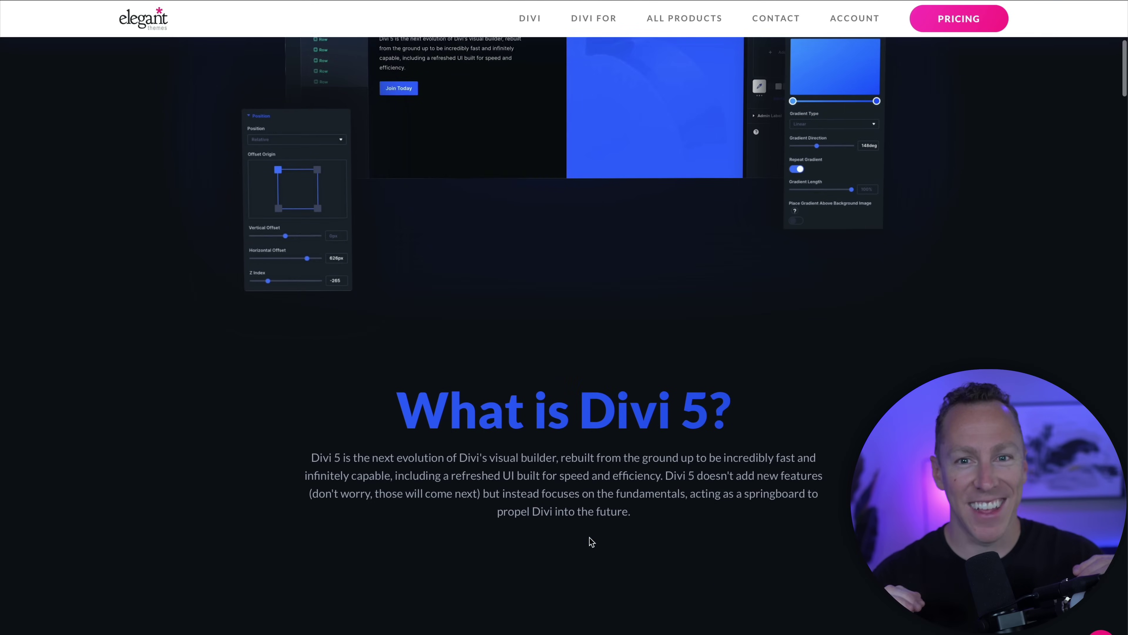
{"action": "scroll", "coordinate": [590, 542], "scroll_direction": "down", "scroll_amount": 8}
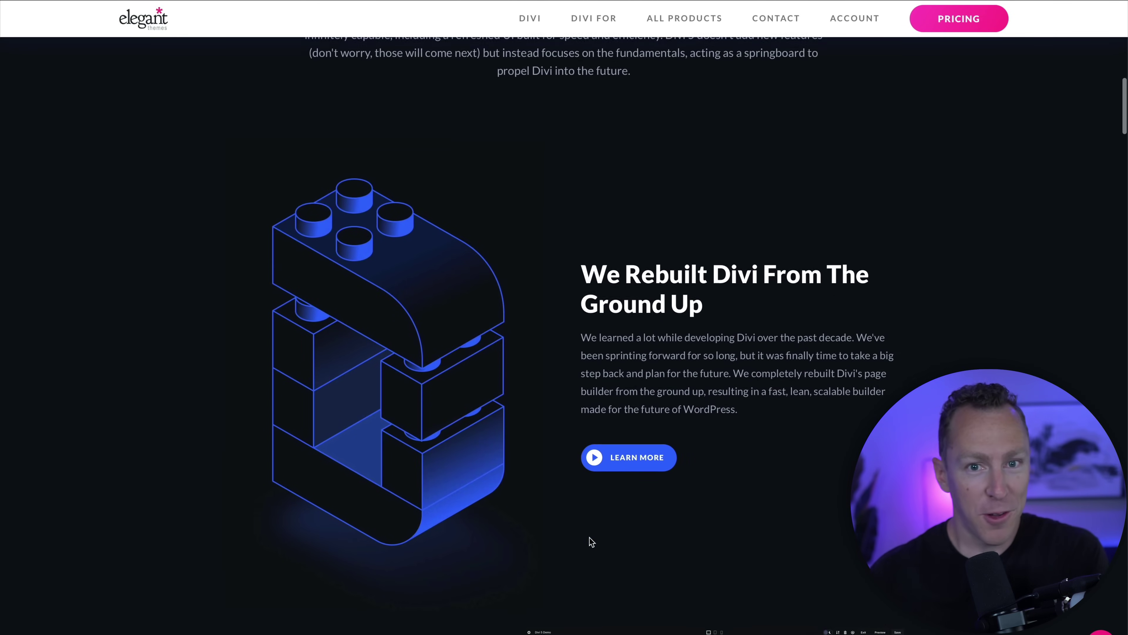
{"action": "scroll", "coordinate": [591, 541], "scroll_direction": "down", "scroll_amount": 8}
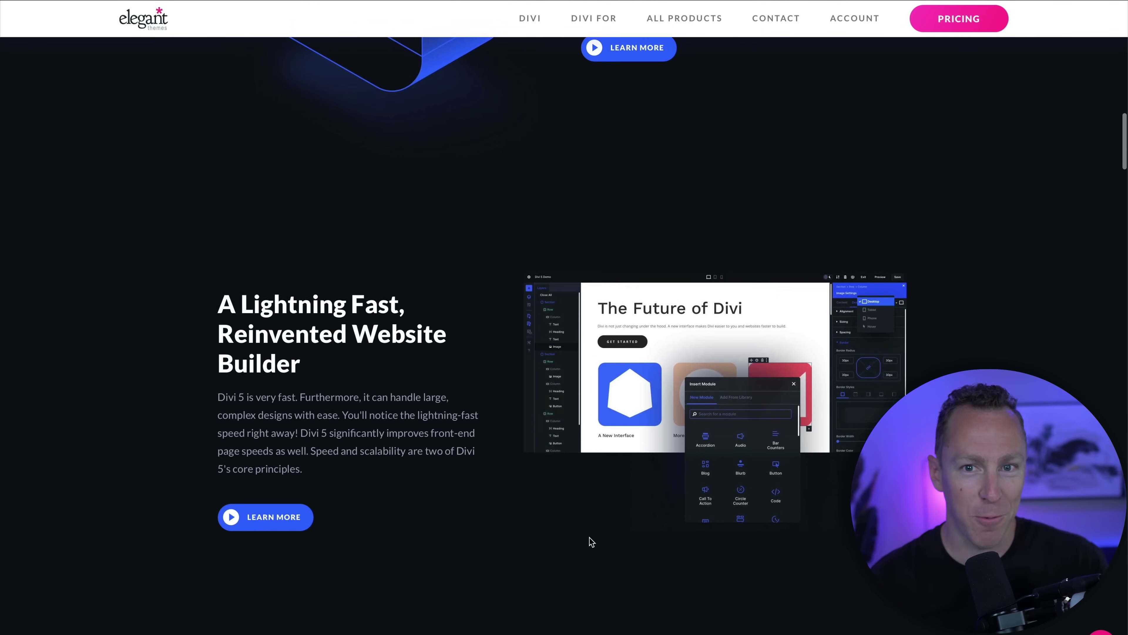
{"action": "scroll", "coordinate": [592, 541], "scroll_direction": "down", "scroll_amount": 10}
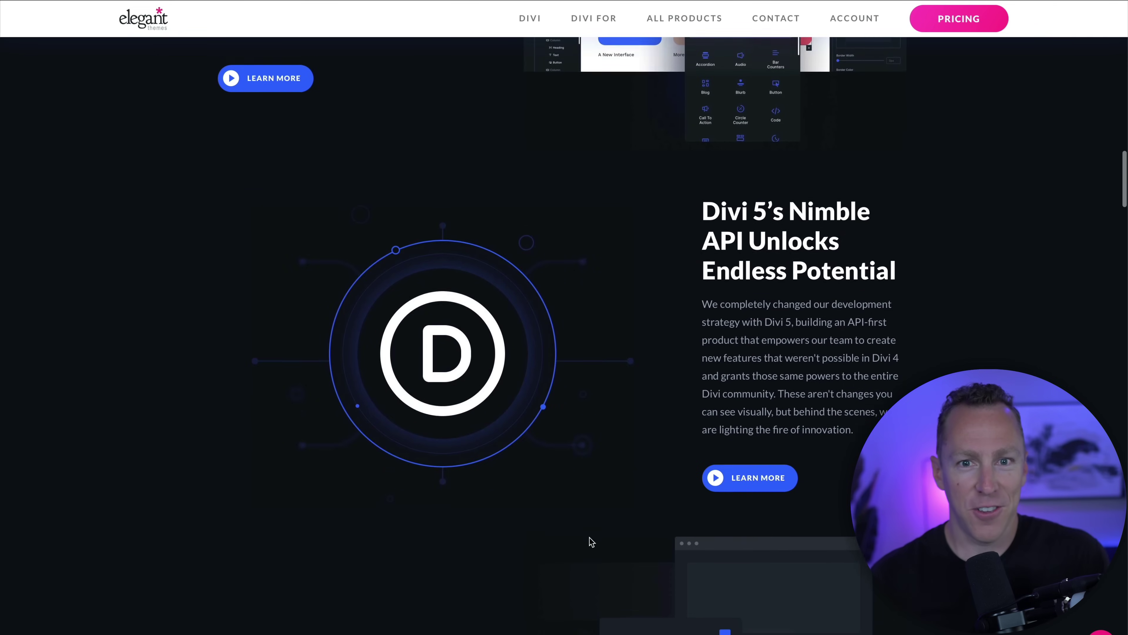
{"action": "scroll", "coordinate": [592, 541], "scroll_direction": "down", "scroll_amount": 9}
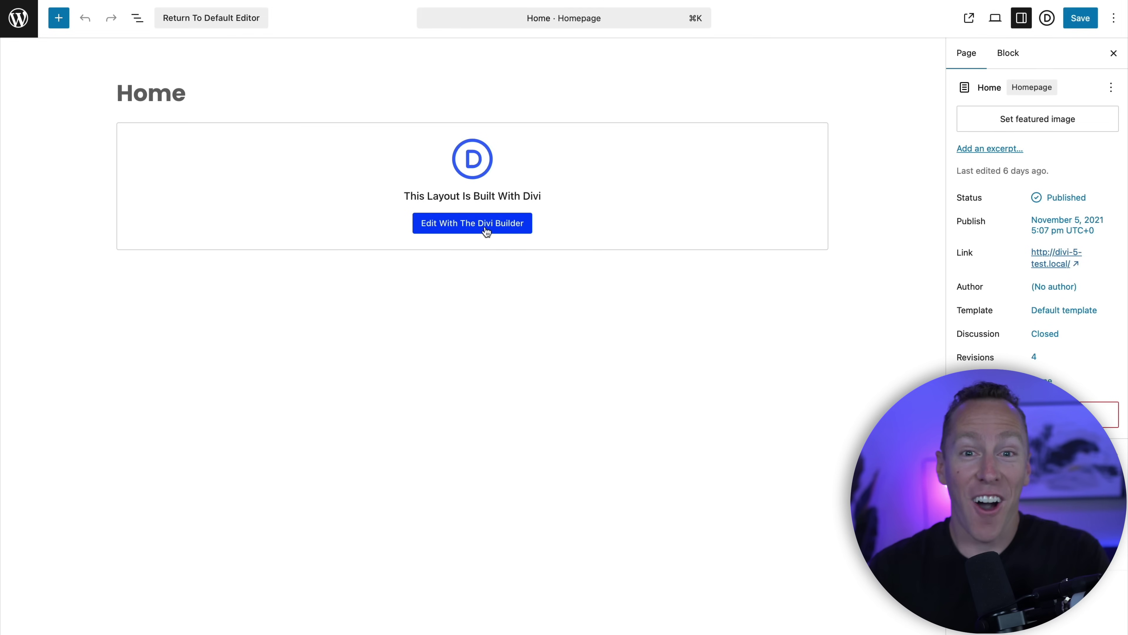
Open the page in the Divi 5 builder and inspect the Planning card and Who We Are paragraph settings
{"action": "left_click", "coordinate": [487, 229]}
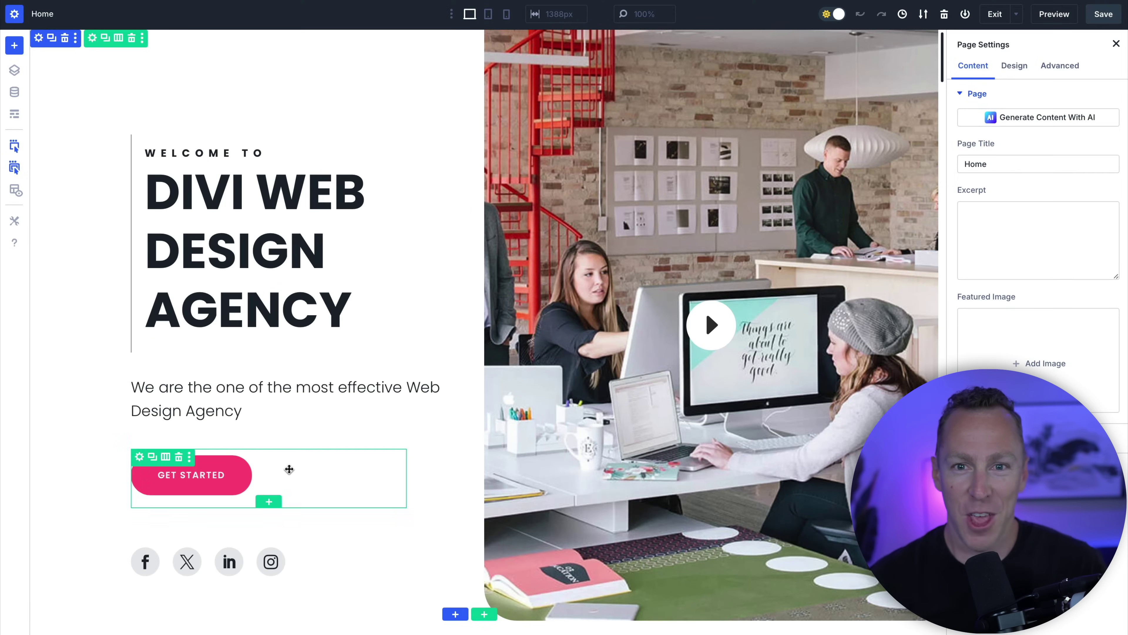
{"action": "scroll", "coordinate": [290, 469], "scroll_direction": "down", "scroll_amount": 10}
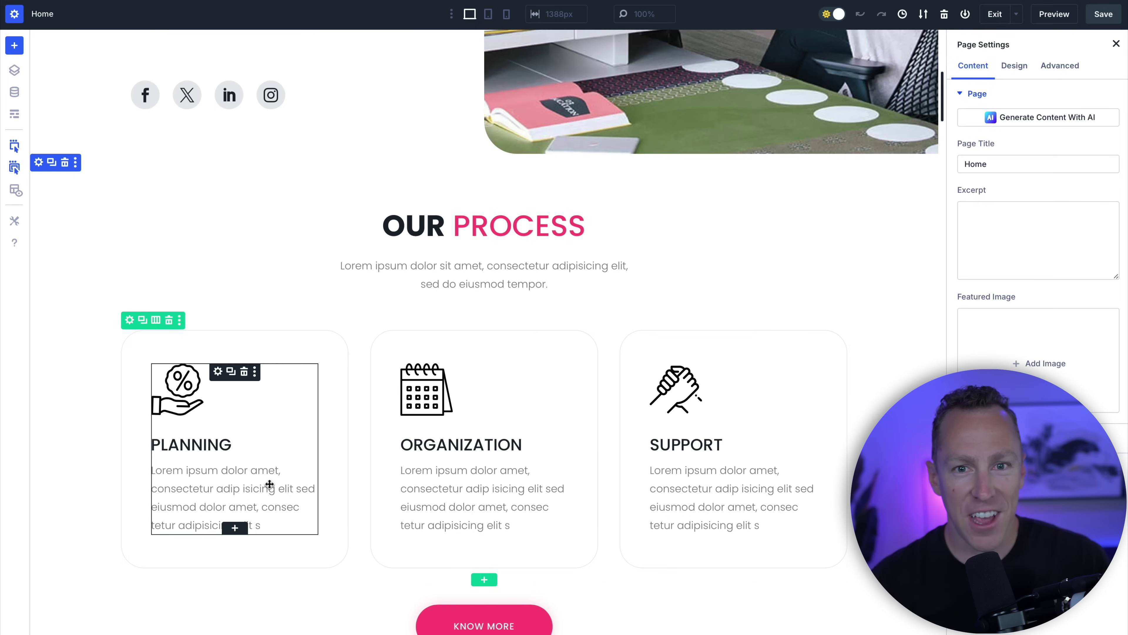
{"action": "left_click", "coordinate": [253, 484]}
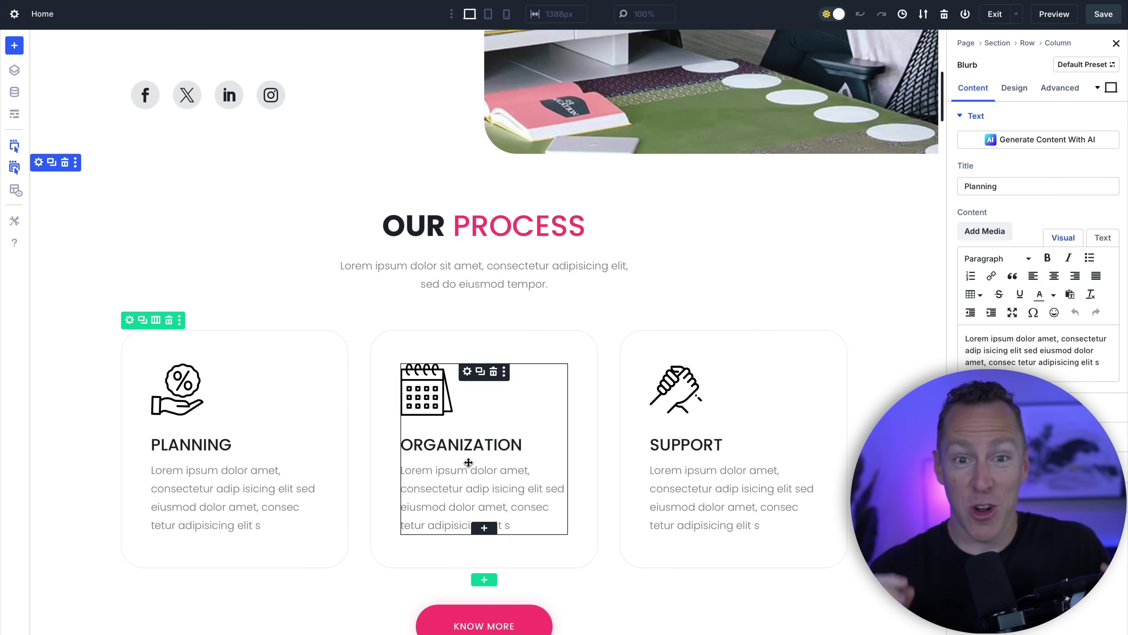
{"action": "scroll", "coordinate": [578, 462], "scroll_direction": "down", "scroll_amount": 9}
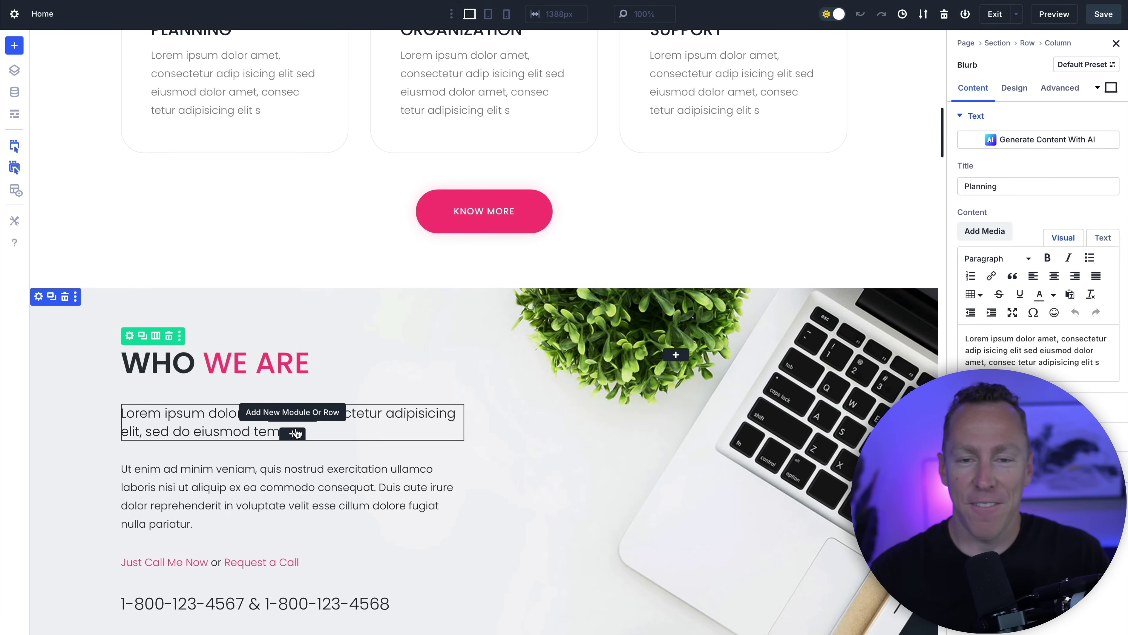
{"action": "left_click", "coordinate": [330, 482]}
Show and dismiss the module insert choices, then open the Get Started button's settings
{"action": "scroll", "coordinate": [565, 220], "scroll_direction": "up", "scroll_amount": 6}
{"action": "scroll", "coordinate": [500, 472], "scroll_direction": "up", "scroll_amount": 12}
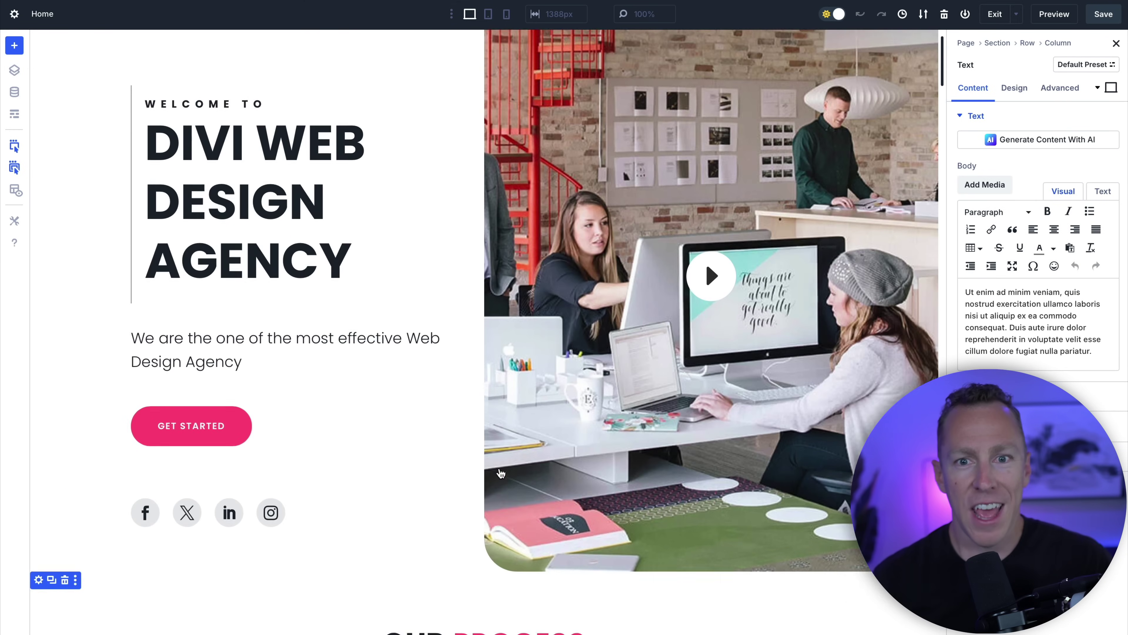
{"action": "left_click", "coordinate": [201, 486]}
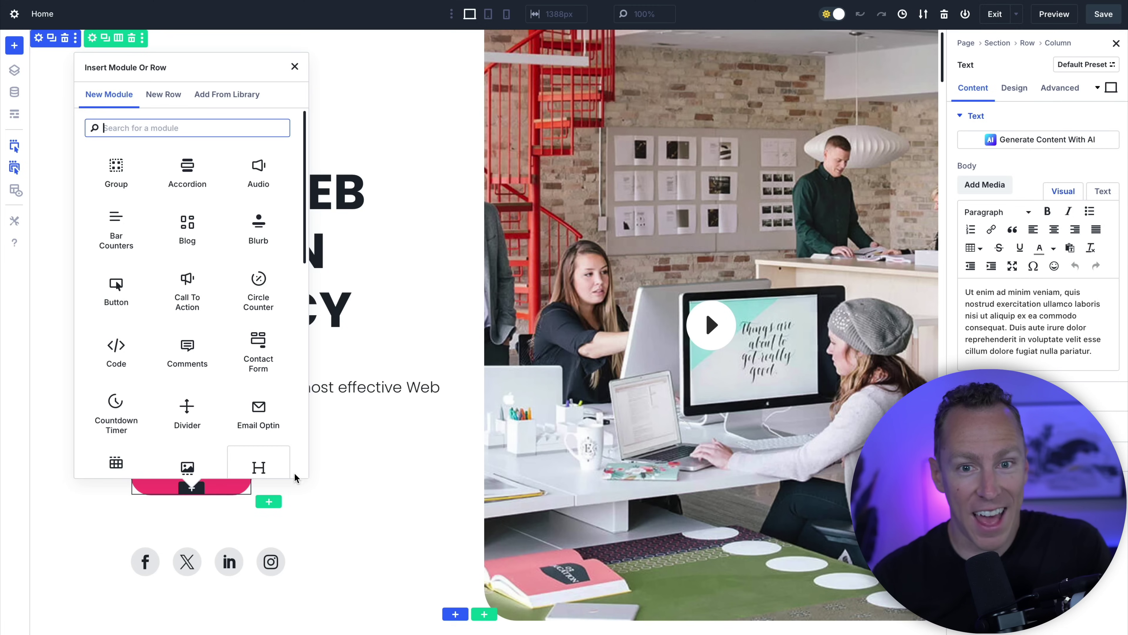
{"action": "left_click", "coordinate": [371, 483]}
{"action": "left_click", "coordinate": [234, 484]}
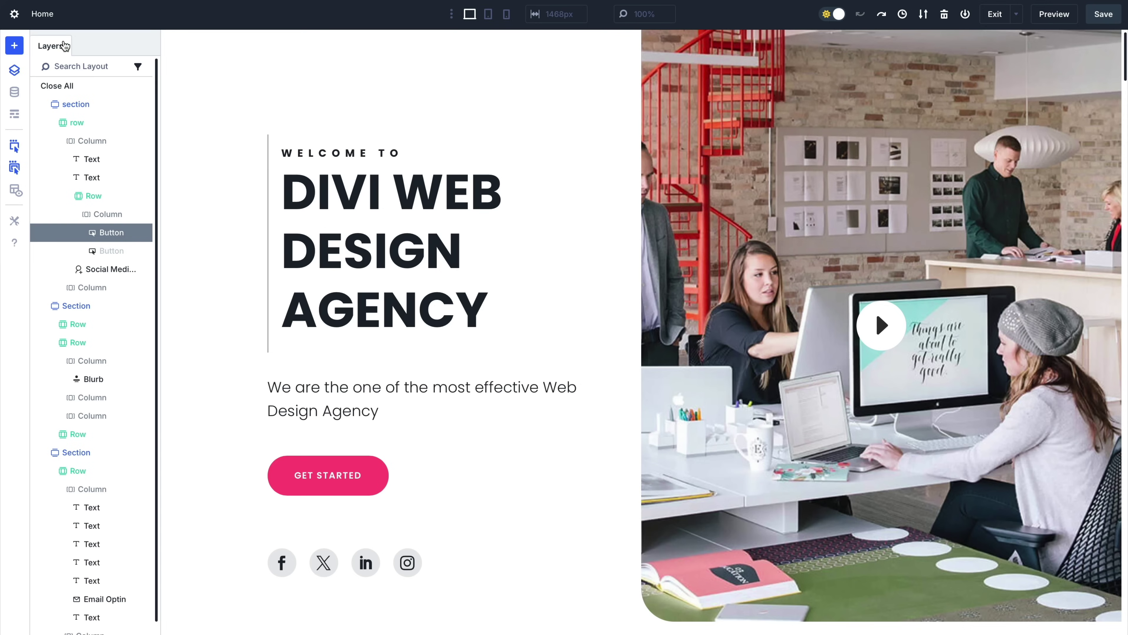
Float the Layers panel, then dock Global Variables as a tab beside the layers list
{"action": "left_click_drag", "start_coordinate": [204, 84], "coordinate": [1084, 201]}
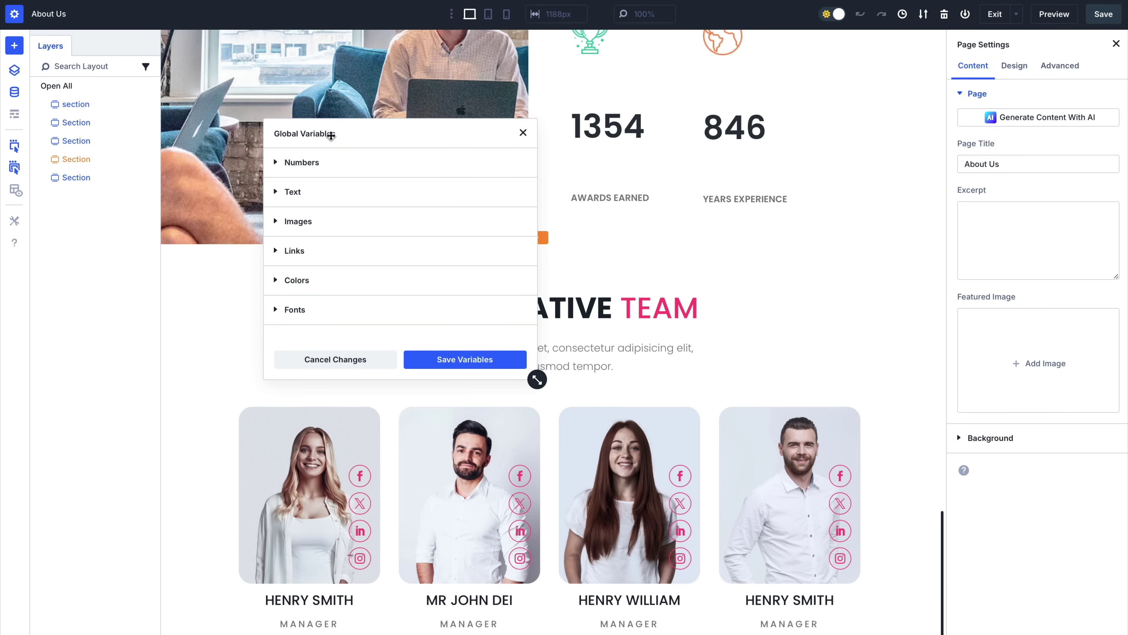
{"action": "left_click_drag", "start_coordinate": [331, 135], "coordinate": [133, 342]}
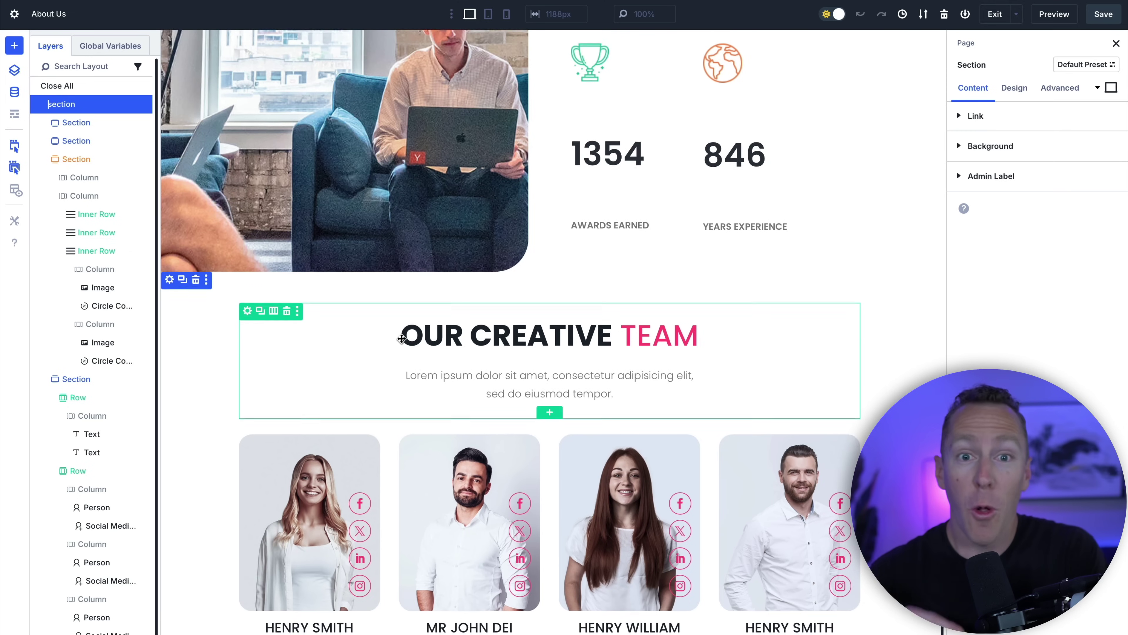
{"action": "scroll", "coordinate": [402, 339], "scroll_direction": "up", "scroll_amount": 3}
{"action": "scroll", "coordinate": [402, 339], "scroll_direction": "down", "scroll_amount": 3}
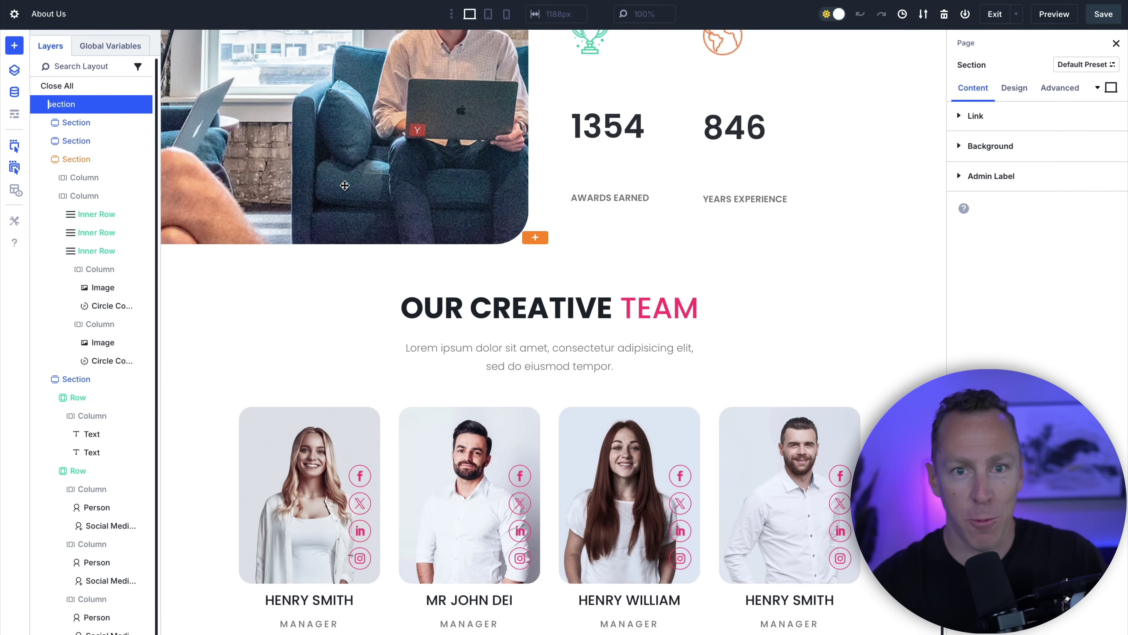
Replace the surname William with Scott in the third team member's Person module Name field
{"action": "left_click", "coordinate": [596, 126]}
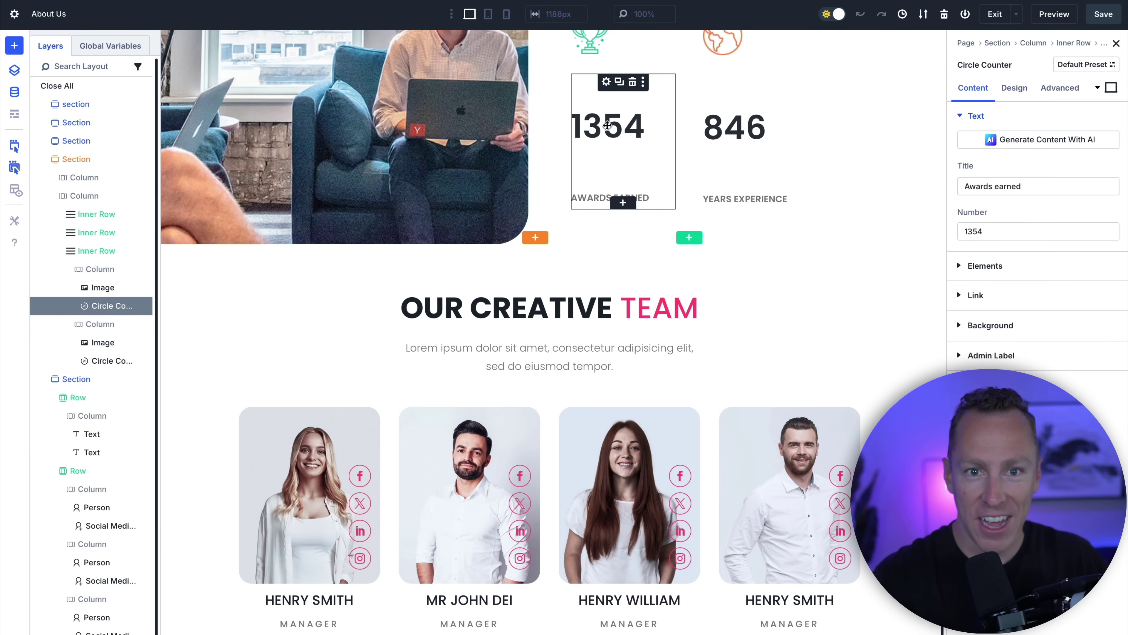
{"action": "left_click", "coordinate": [782, 471]}
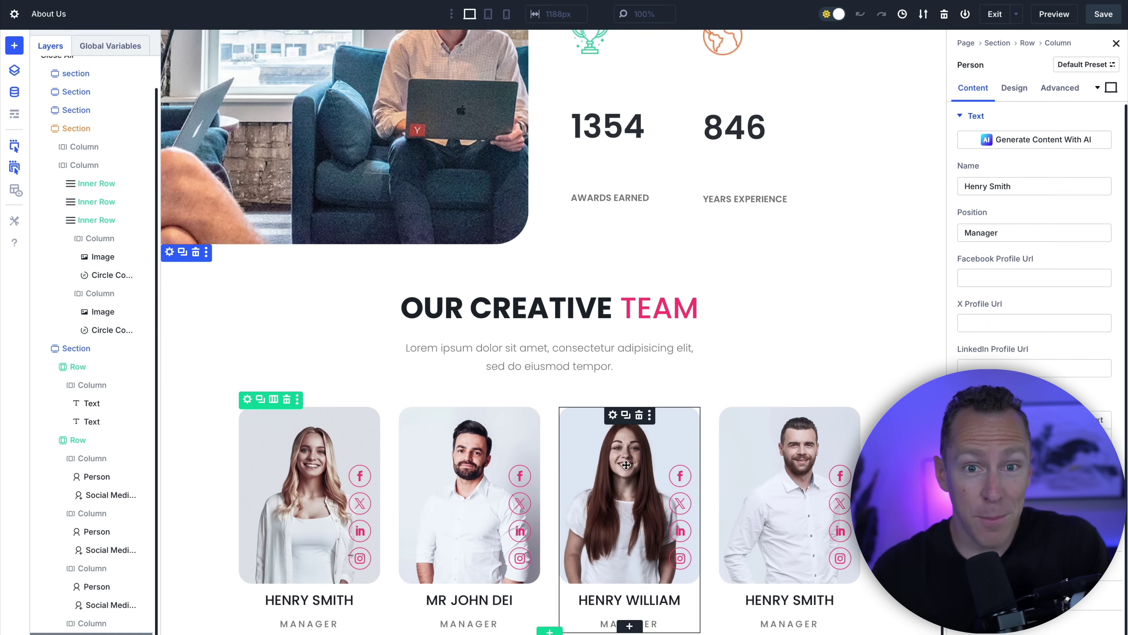
{"action": "double_click", "coordinate": [1006, 189]}
{"action": "type", "text": "Scott"}
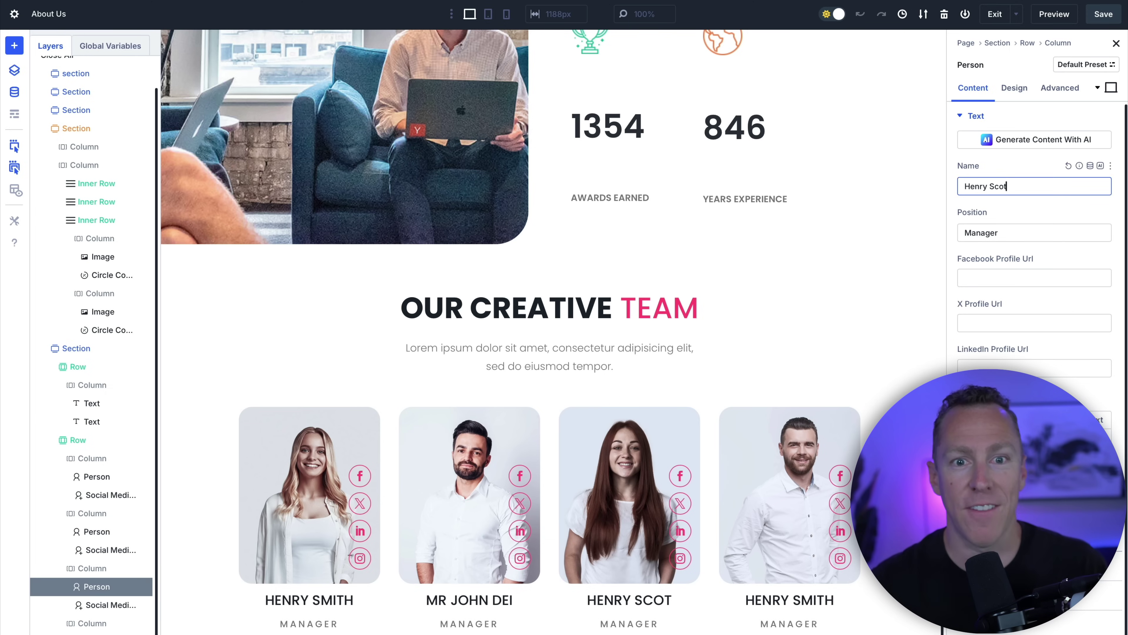
{"action": "double_click", "coordinate": [1013, 233]}
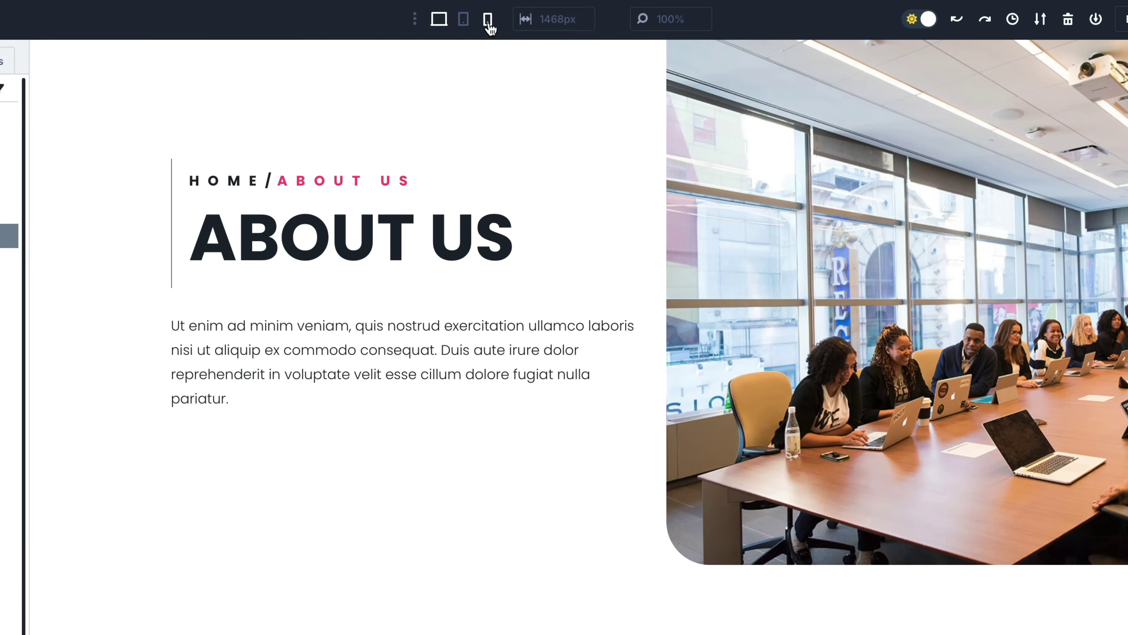
In Phone view, set the intro paragraph's text size to 19px, then return to Desktop view
{"action": "left_click", "coordinate": [489, 23]}
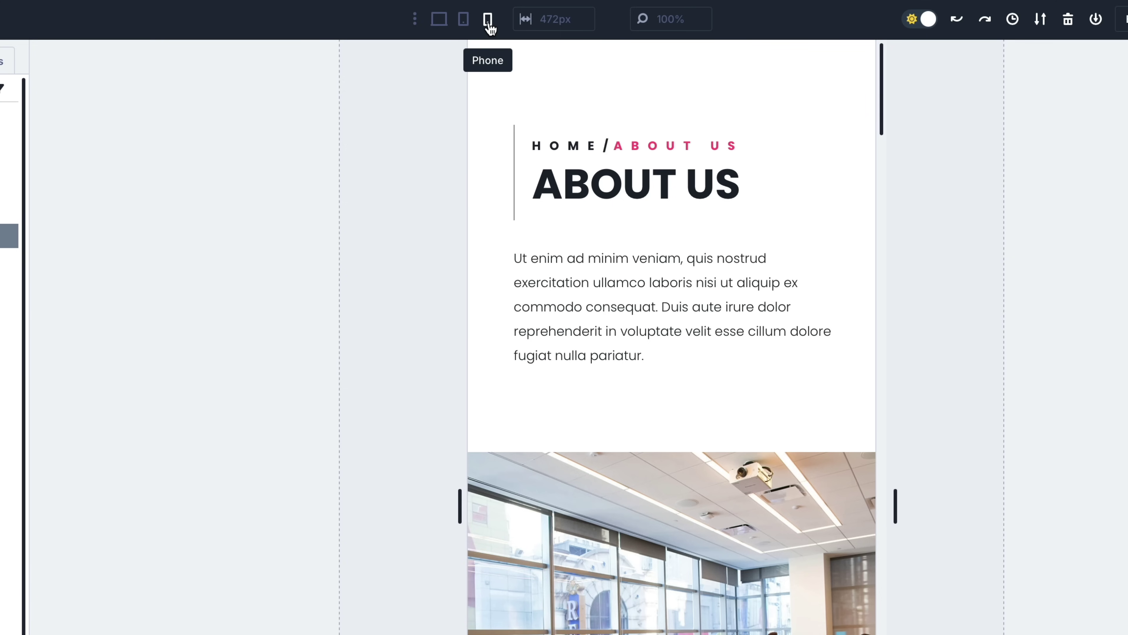
{"action": "left_click", "coordinate": [634, 239]}
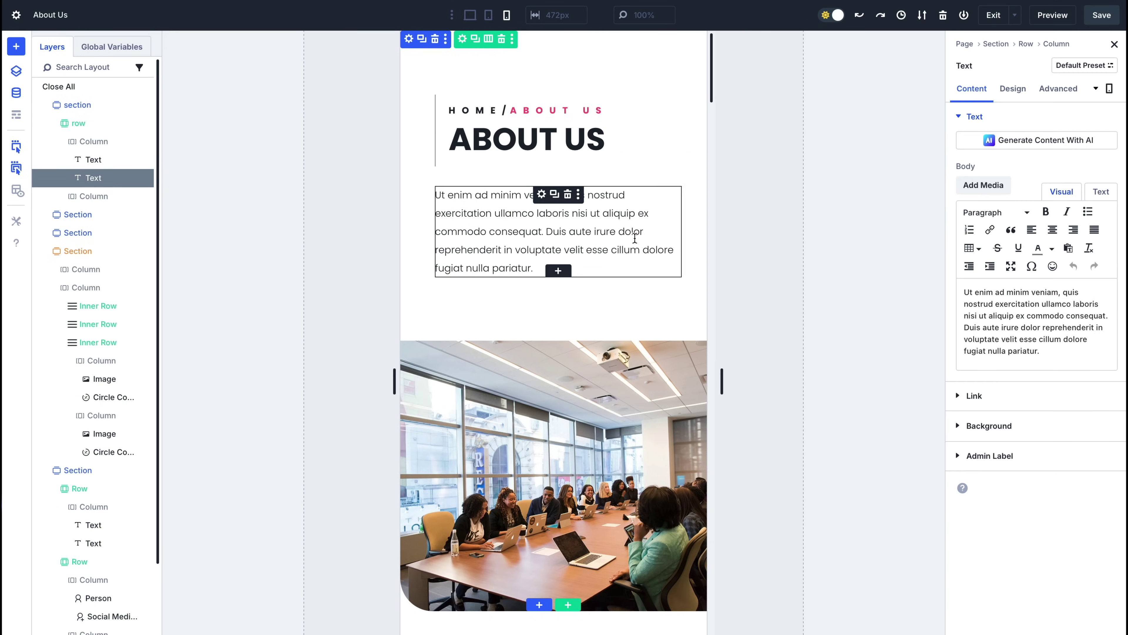
{"action": "left_click", "coordinate": [1004, 91]}
{"action": "left_click", "coordinate": [978, 117]}
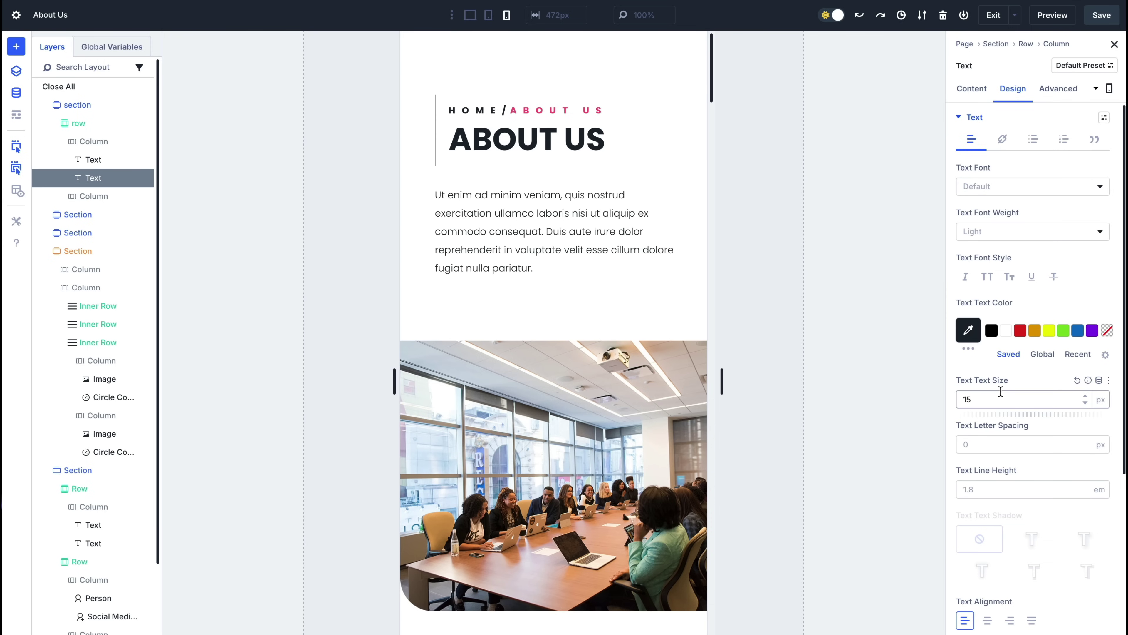
{"action": "left_click", "coordinate": [1085, 397]}
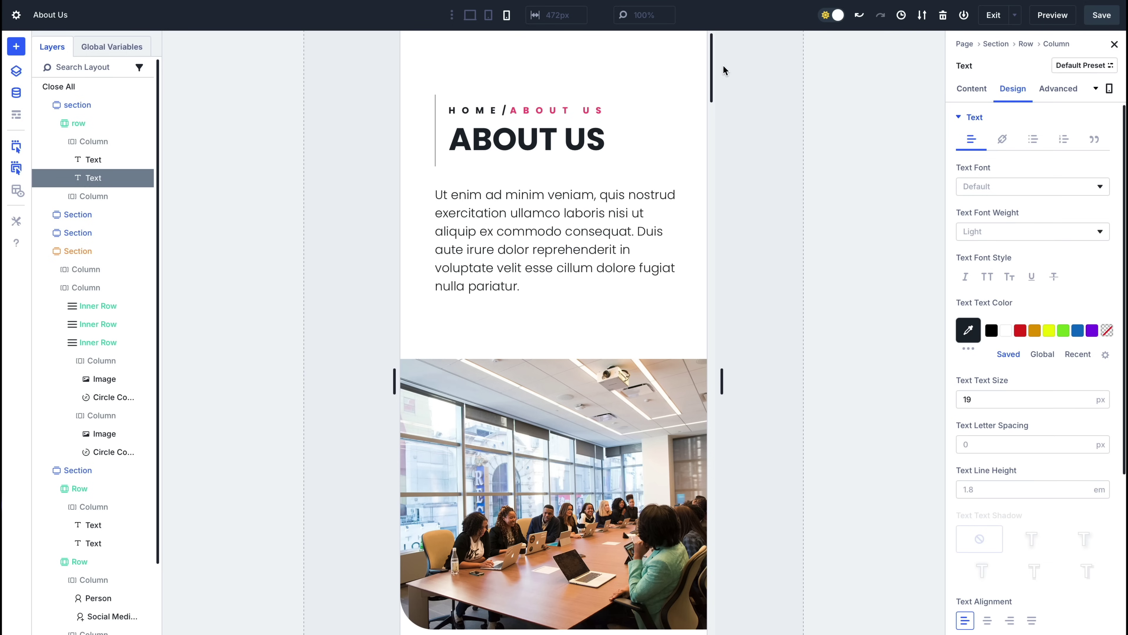
{"action": "left_click", "coordinate": [470, 15]}
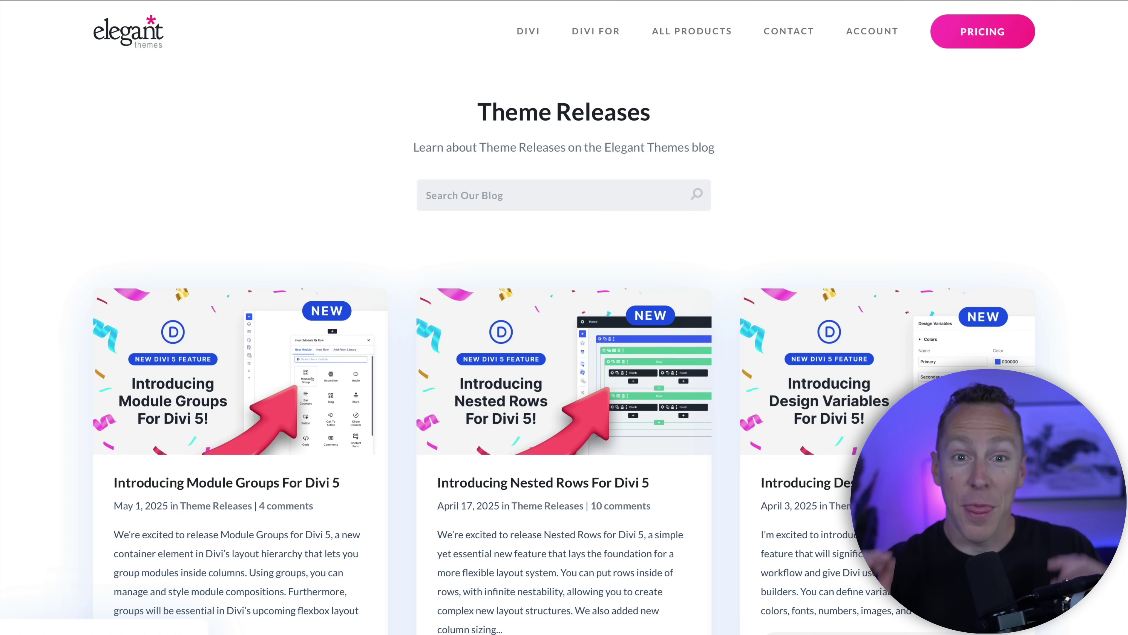
Scroll the Elegant Themes blog through the Divi 5 feature announcement posts
{"action": "scroll", "coordinate": [564, 317], "scroll_direction": "down", "scroll_amount": 3}
{"action": "scroll", "coordinate": [564, 317], "scroll_direction": "down", "scroll_amount": 3}
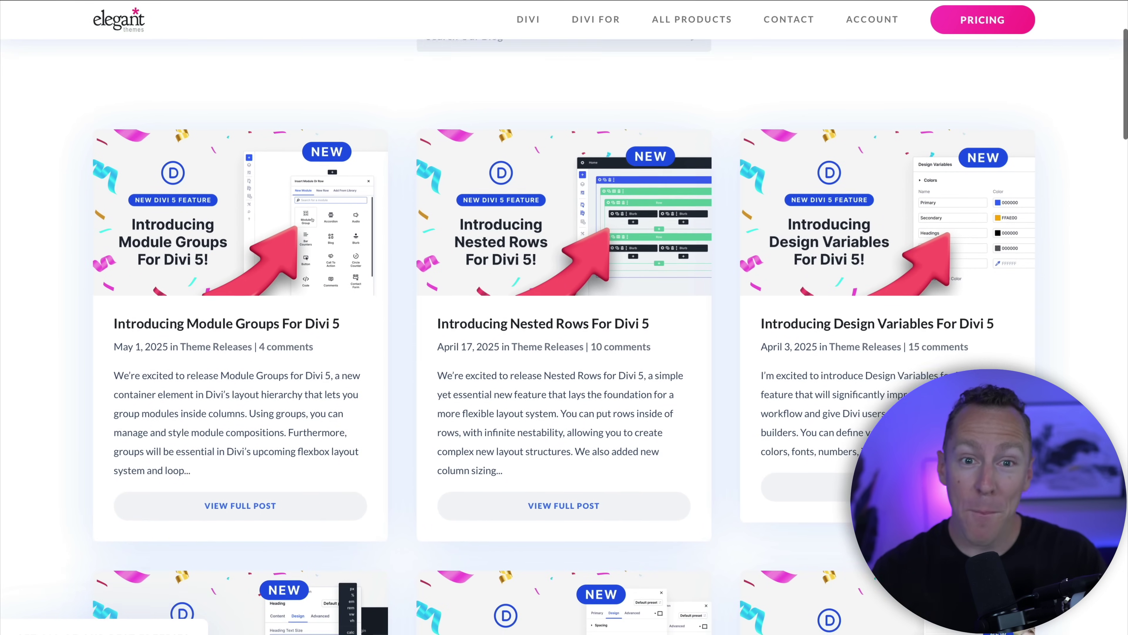
{"action": "scroll", "coordinate": [564, 318], "scroll_direction": "down", "scroll_amount": 2}
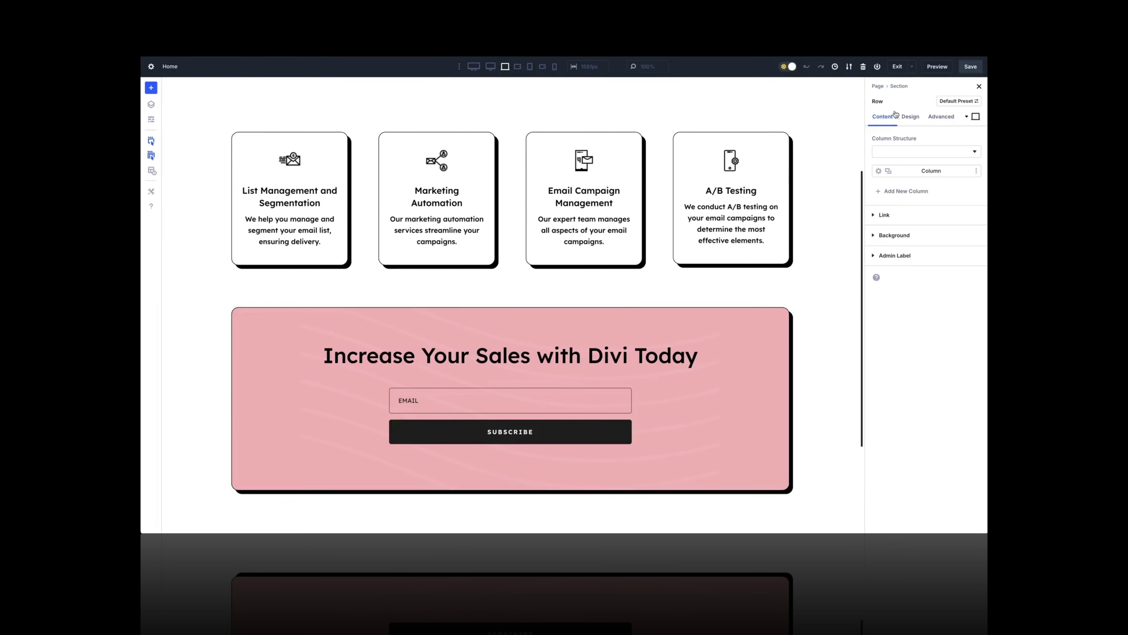
Set the Solid Shadow preset's vertical position to -30px, then show the global colour variables
{"action": "left_click", "coordinate": [910, 117]}
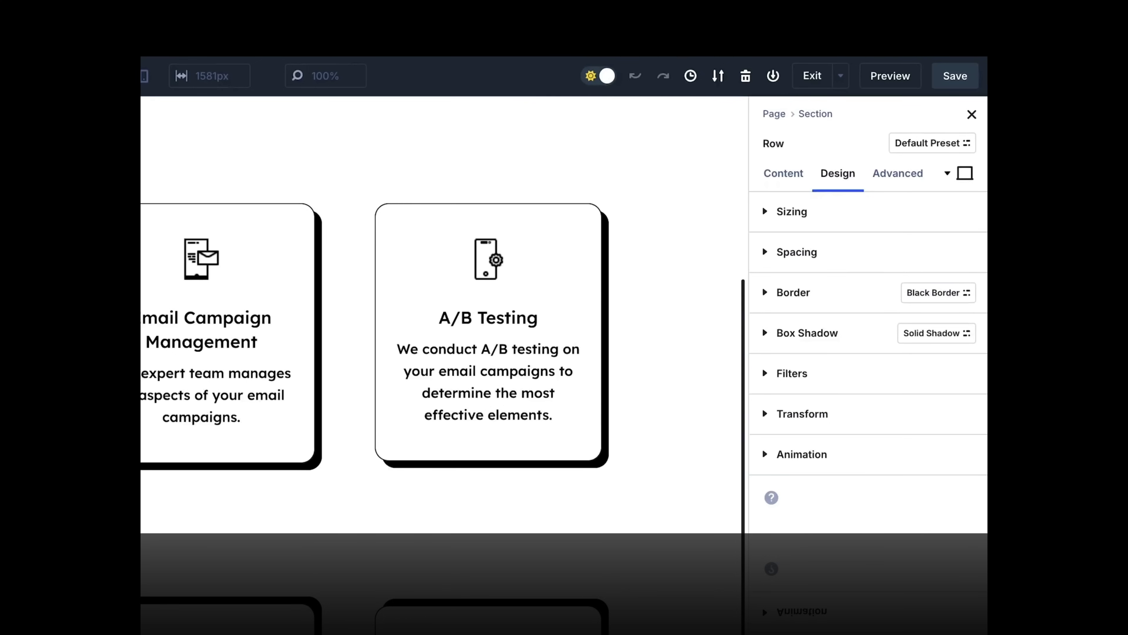
{"action": "left_click", "coordinate": [933, 338]}
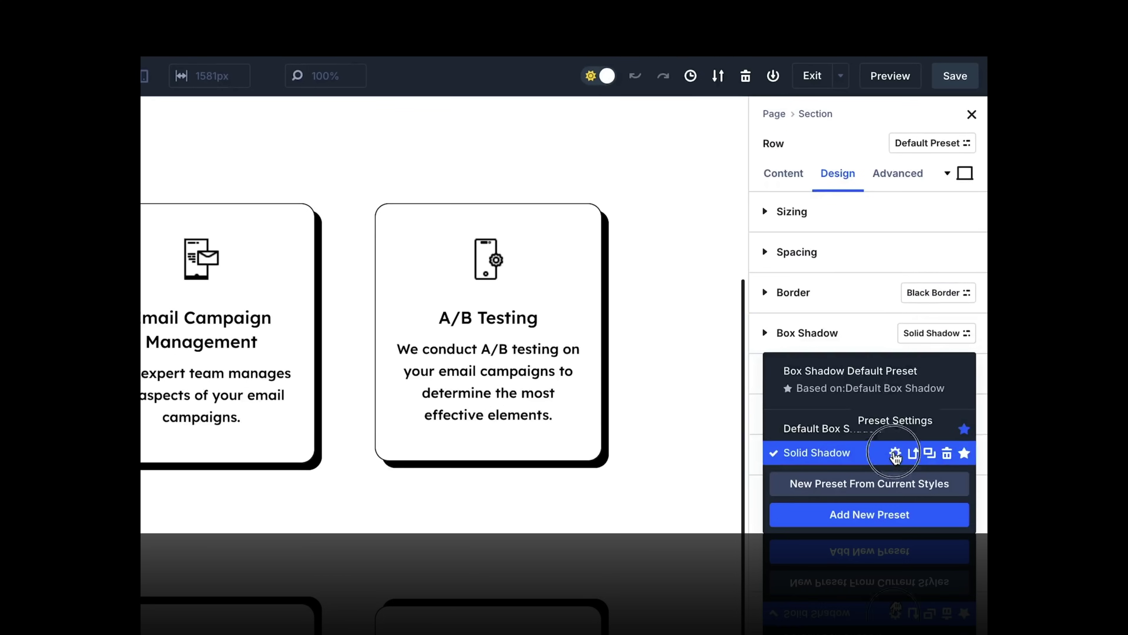
{"action": "left_click", "coordinate": [895, 452]}
{"action": "left_click_drag", "start_coordinate": [912, 383], "coordinate": [898, 383]}
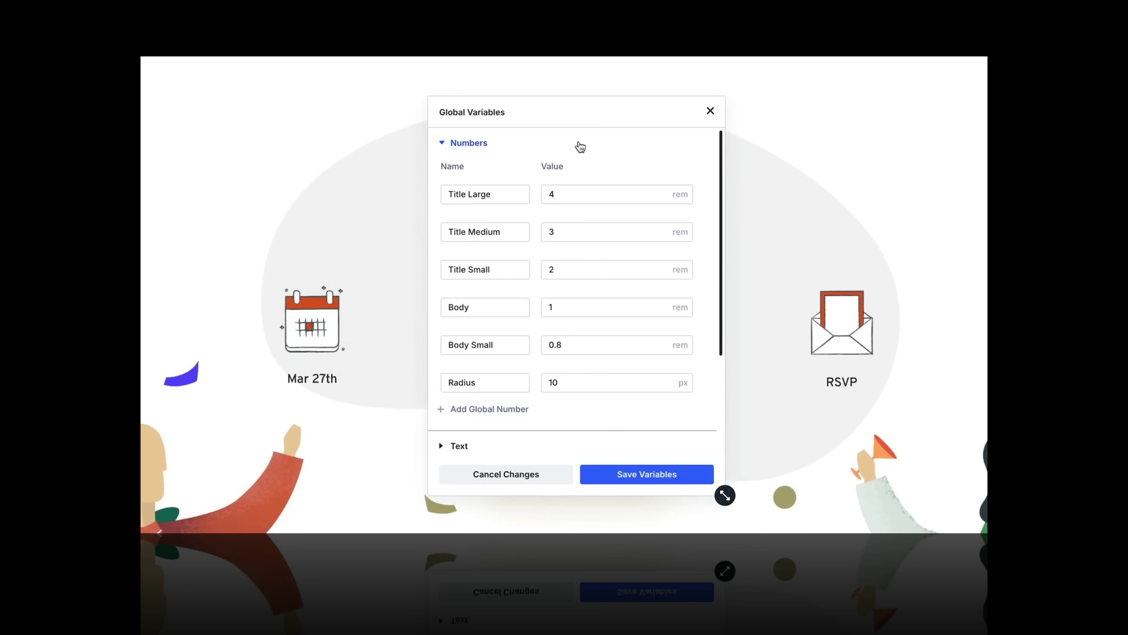
{"action": "left_click", "coordinate": [579, 143]}
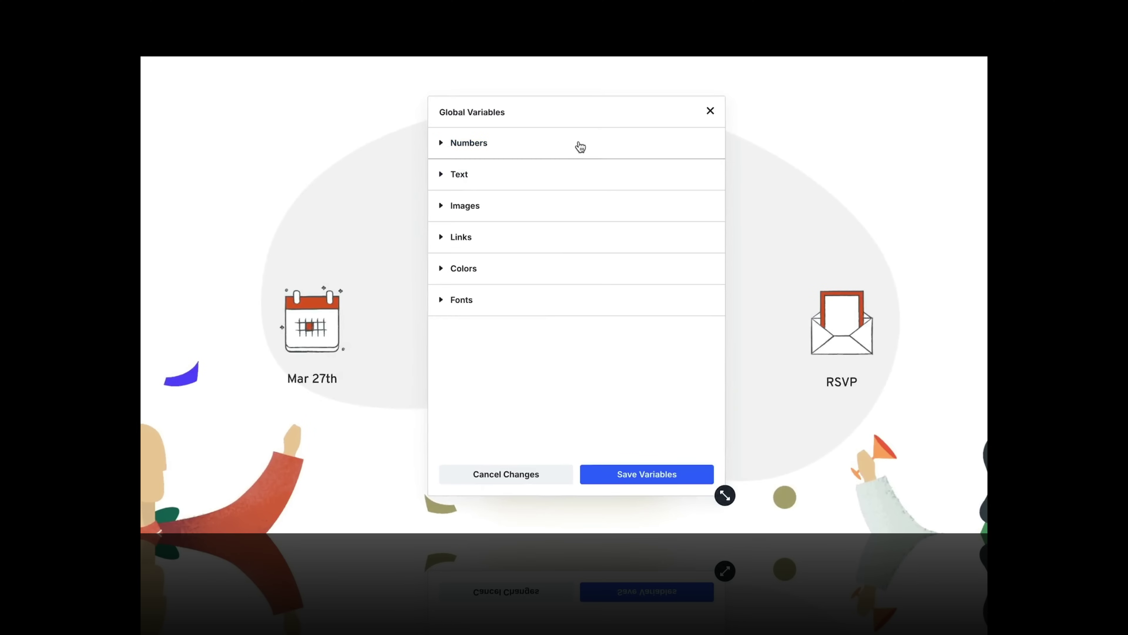
{"action": "left_click", "coordinate": [555, 267]}
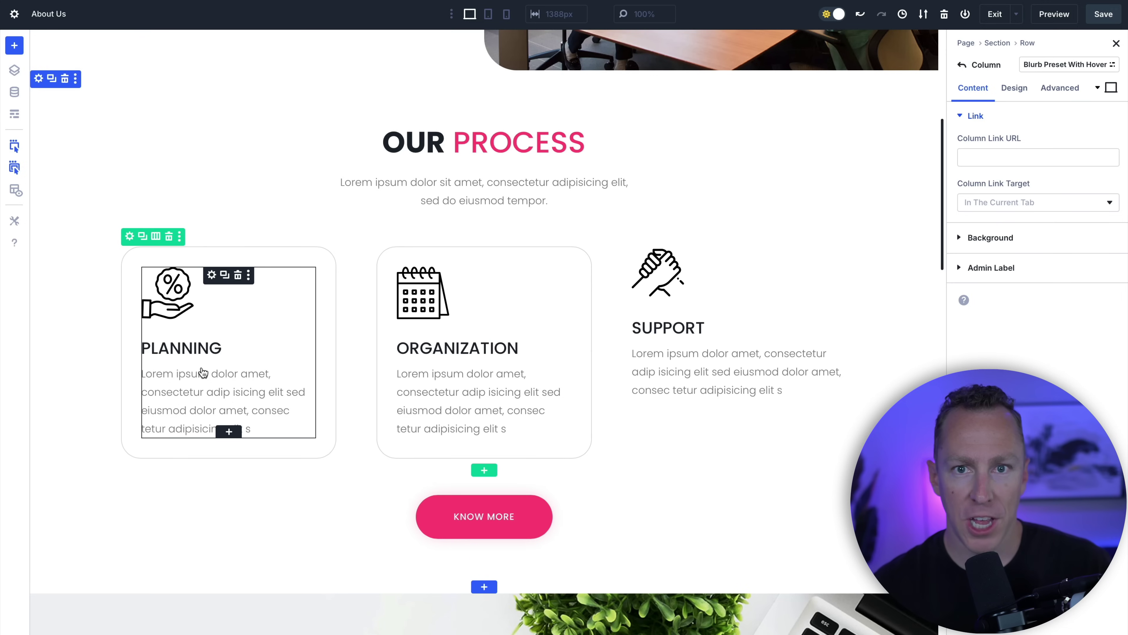
Apply Blurb Preset with Hover to the Support column in the Our Process row
{"action": "left_click", "coordinate": [130, 236]}
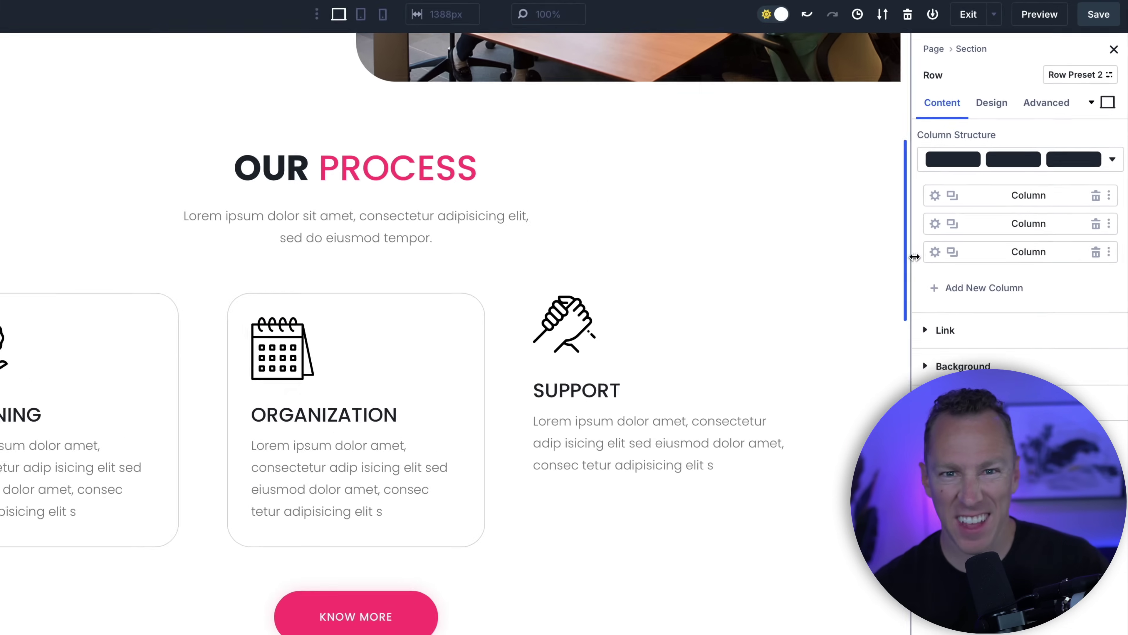
{"action": "left_click", "coordinate": [935, 251]}
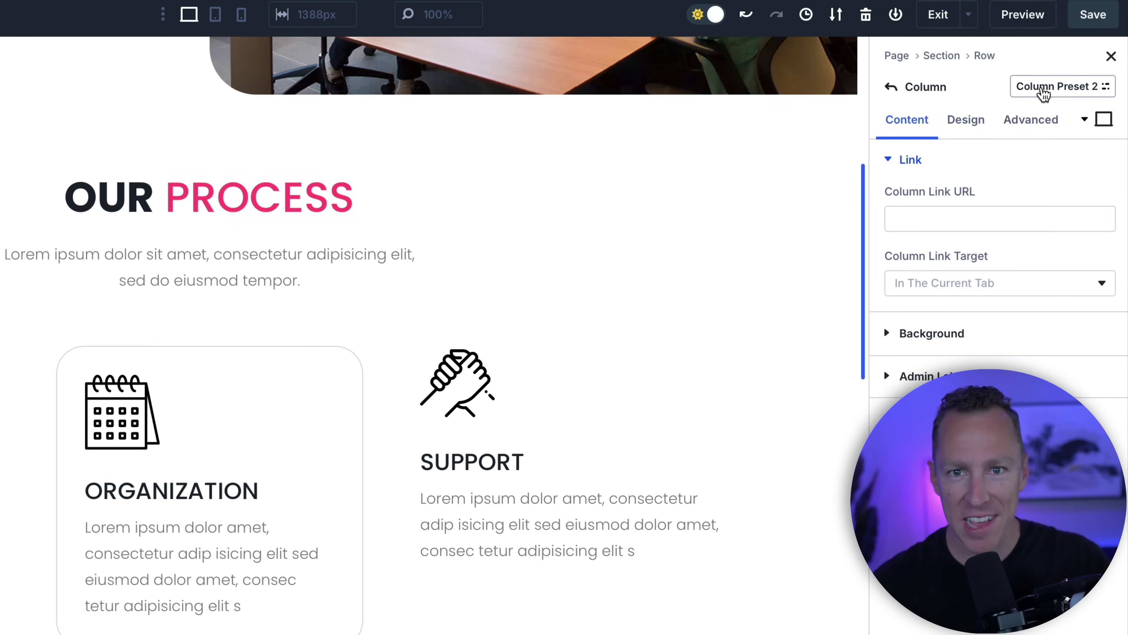
{"action": "left_click", "coordinate": [1054, 77]}
{"action": "left_click", "coordinate": [1009, 216]}
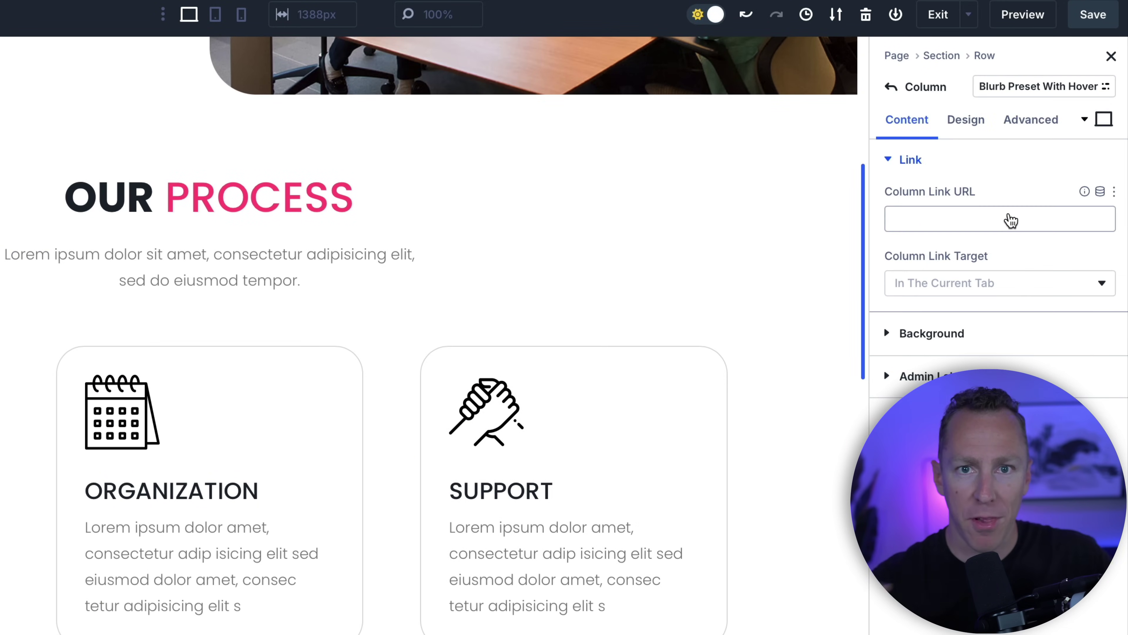
Edit Blurb Preset with Hover's design to give its cards a drop box shadow
{"action": "left_click", "coordinate": [1028, 93]}
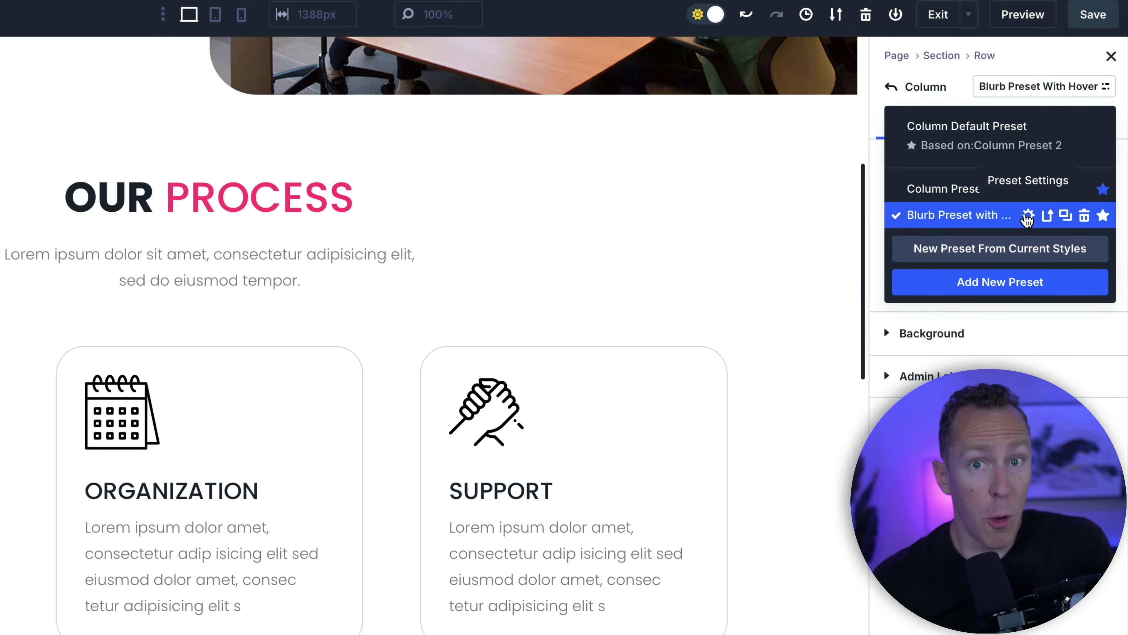
{"action": "left_click", "coordinate": [1028, 217]}
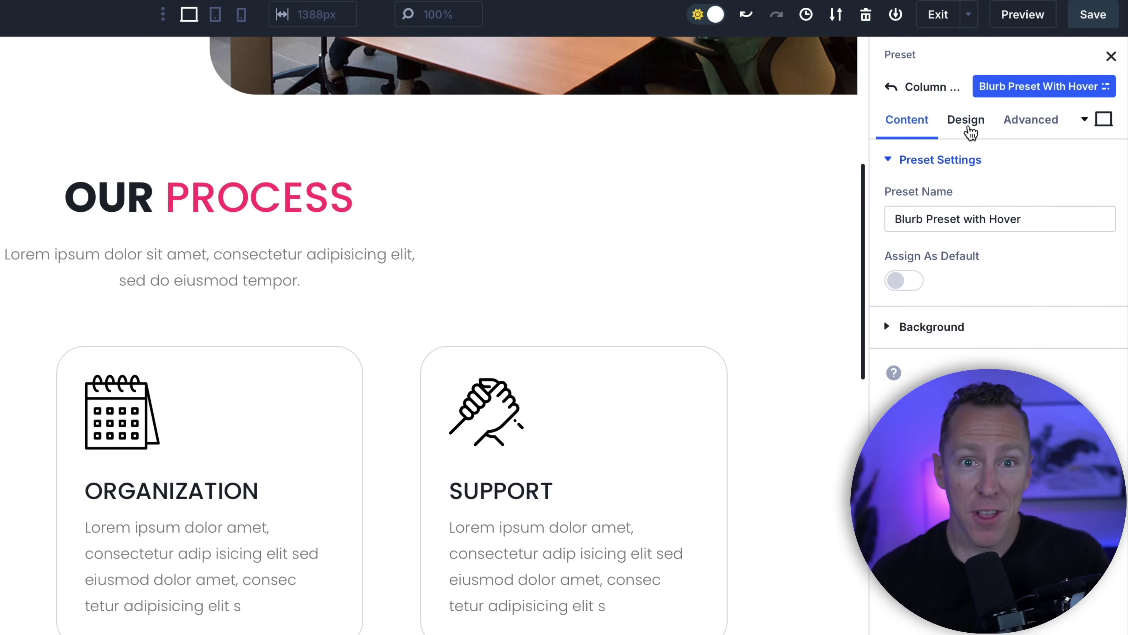
{"action": "left_click", "coordinate": [968, 121]}
{"action": "left_click", "coordinate": [962, 242]}
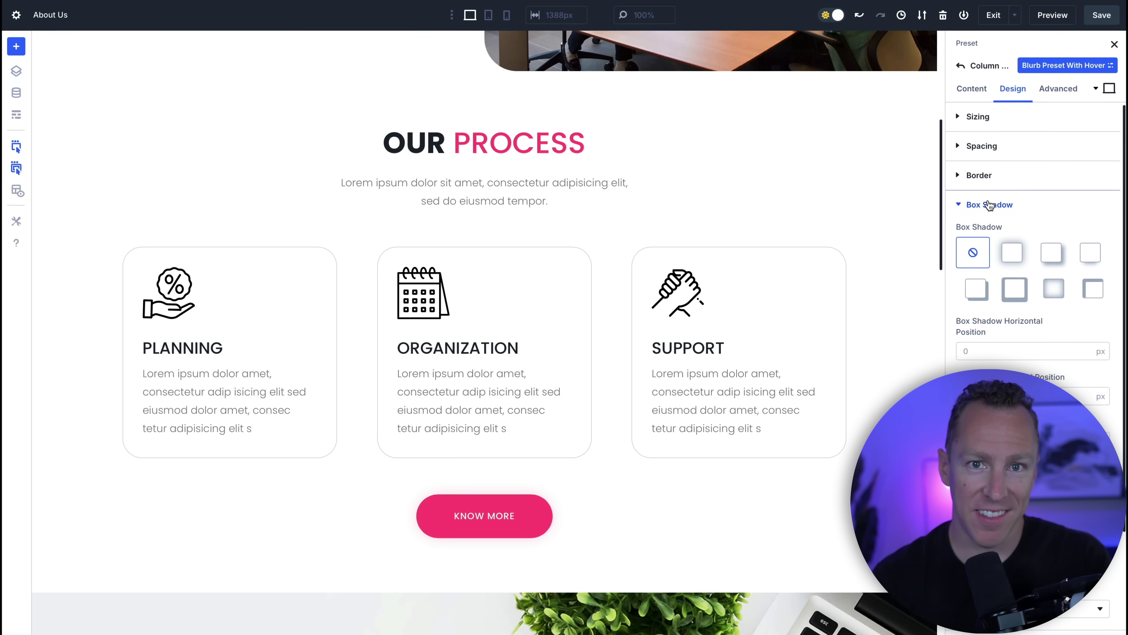
{"action": "left_click", "coordinate": [1008, 252]}
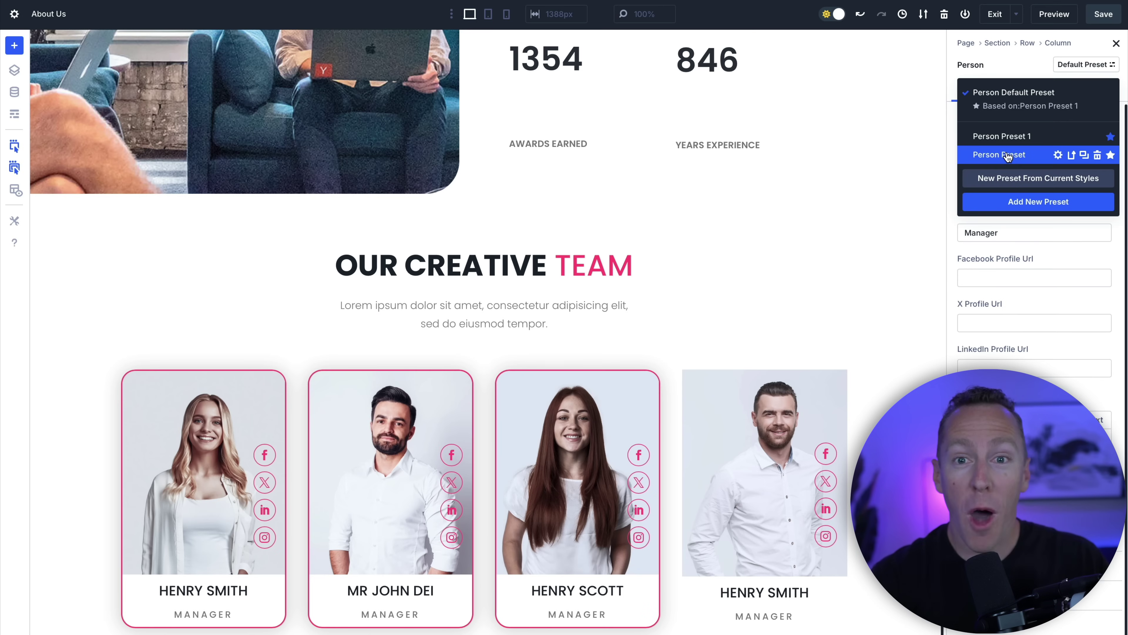
Apply Person Preset to the team member card and show the preset's design options
{"action": "left_click", "coordinate": [1007, 156]}
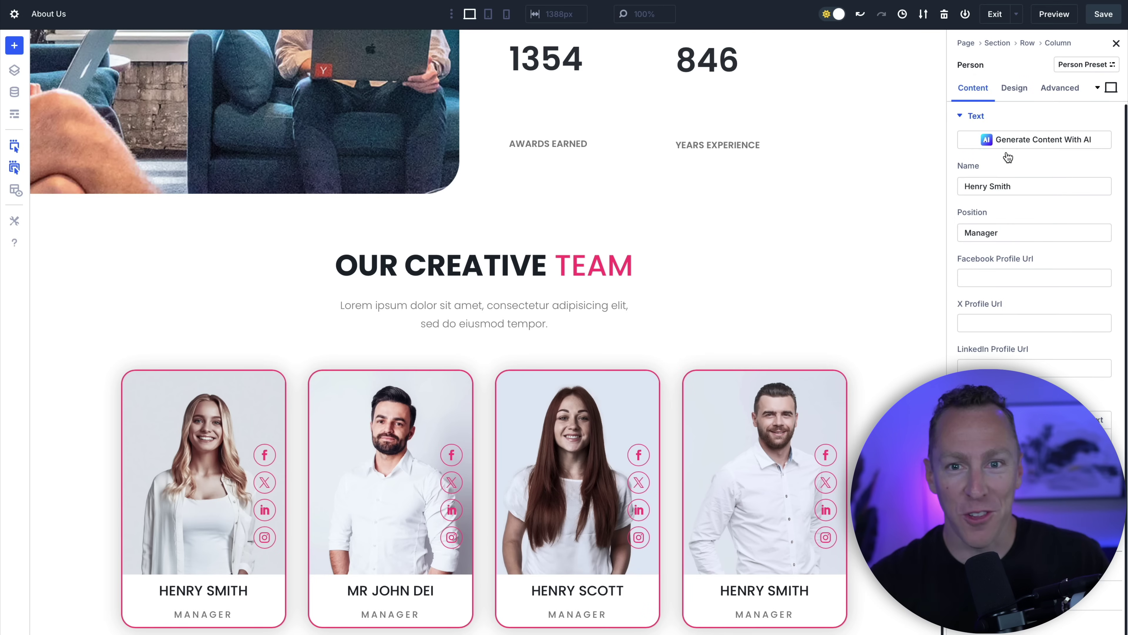
{"action": "left_click", "coordinate": [1086, 65]}
{"action": "left_click", "coordinate": [1058, 154]}
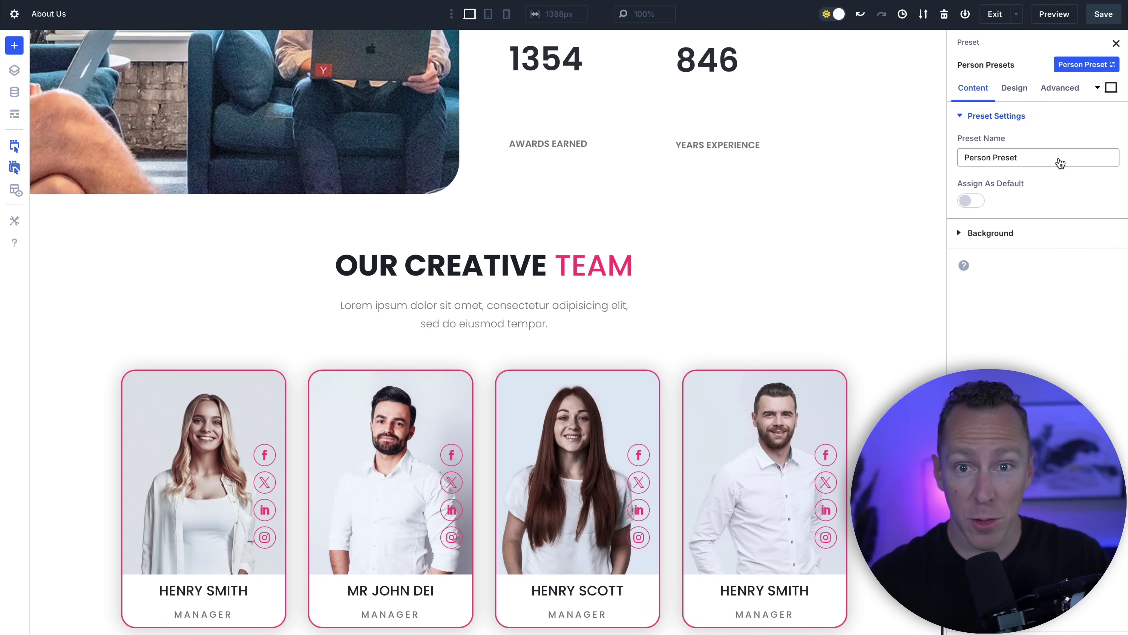
{"action": "left_click", "coordinate": [1012, 91]}
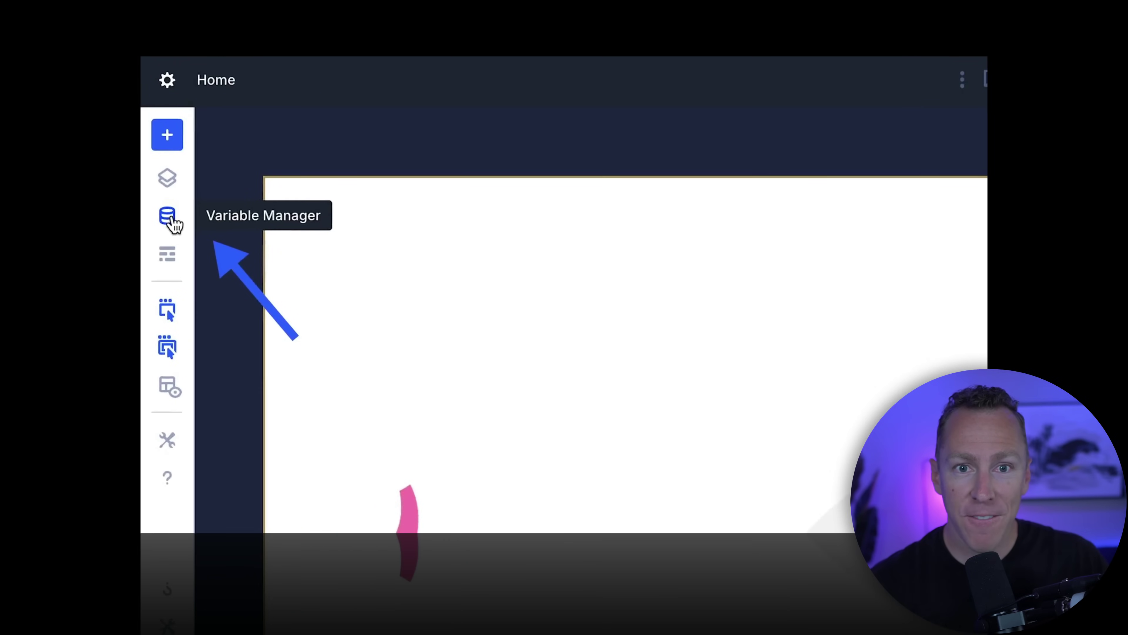
Browse the site's Numbers, Colours and Fonts global variables in the Variable Manager
{"action": "left_click", "coordinate": [167, 217]}
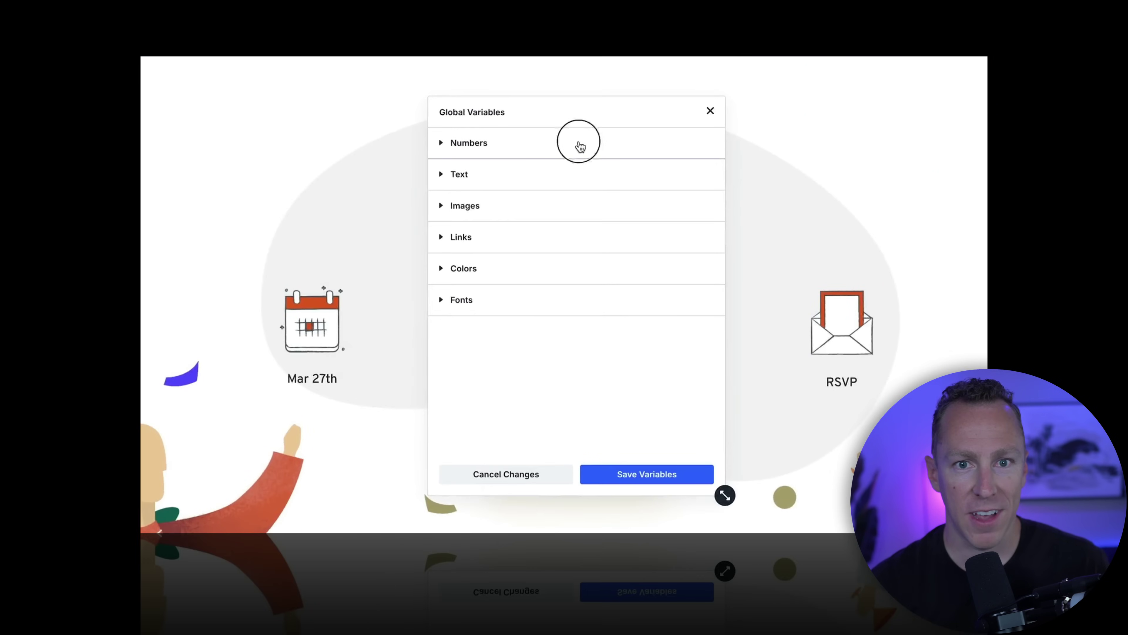
{"action": "left_click", "coordinate": [580, 146]}
{"action": "left_click", "coordinate": [580, 147]}
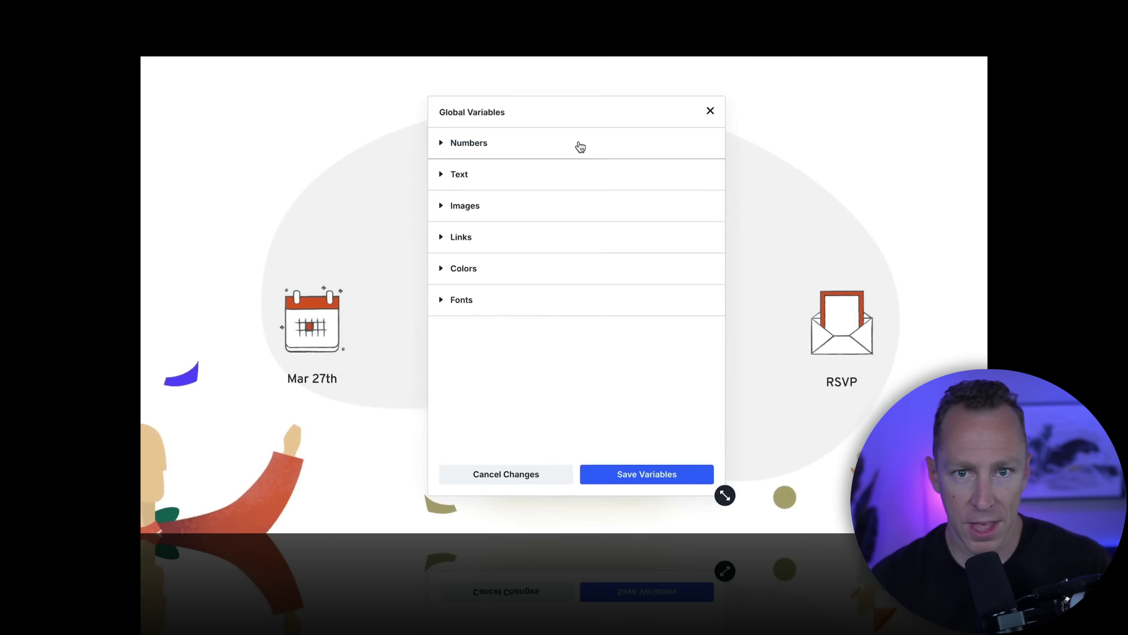
{"action": "left_click", "coordinate": [555, 268]}
{"action": "left_click", "coordinate": [555, 268]}
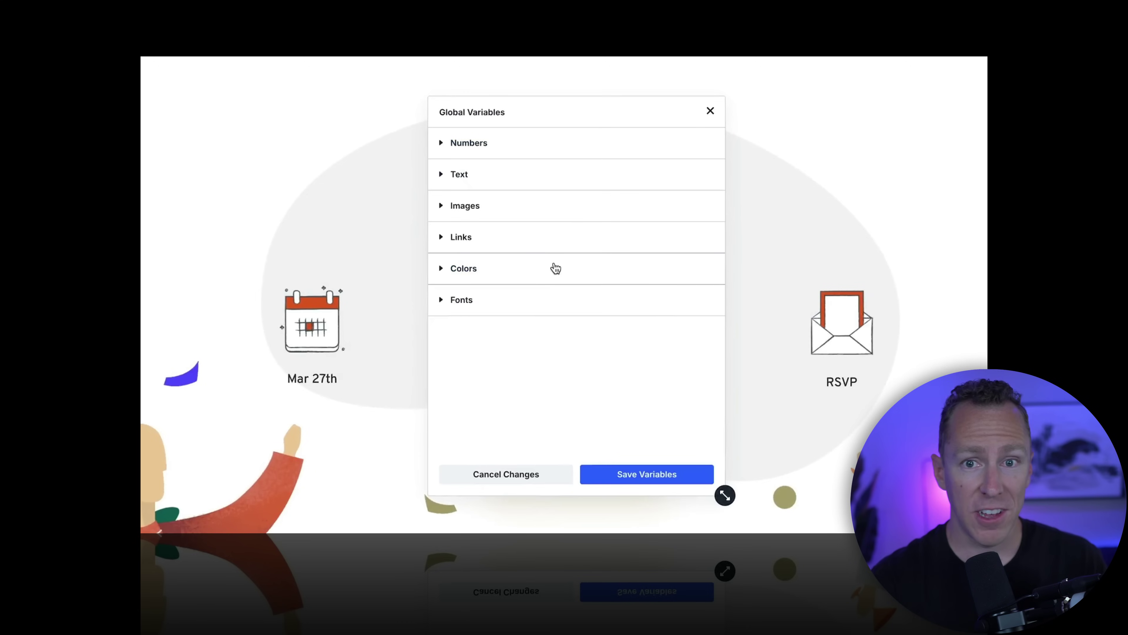
{"action": "left_click", "coordinate": [537, 311]}
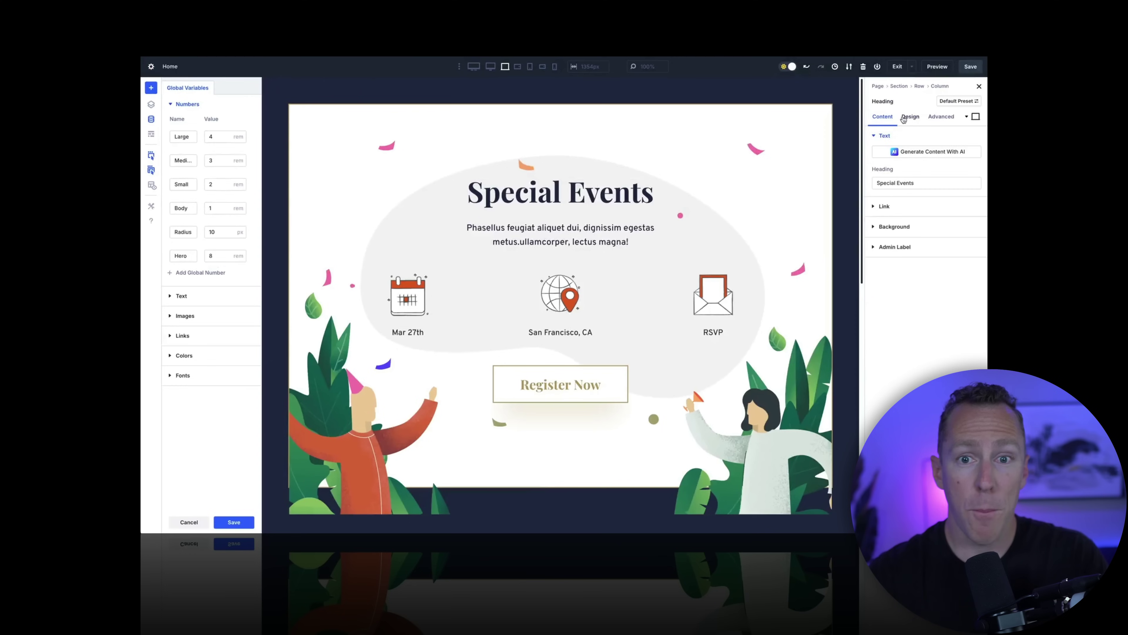
Link the Special Events heading text size to the Hero global number
{"action": "left_click", "coordinate": [909, 117]}
{"action": "left_click", "coordinate": [909, 159]}
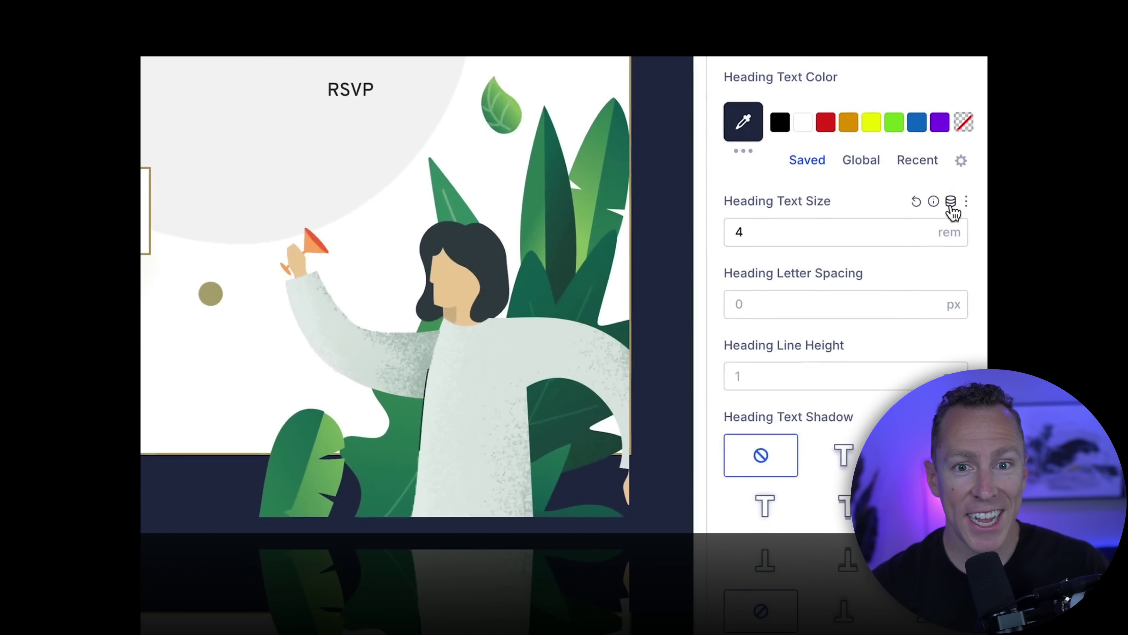
{"action": "left_click", "coordinate": [969, 379]}
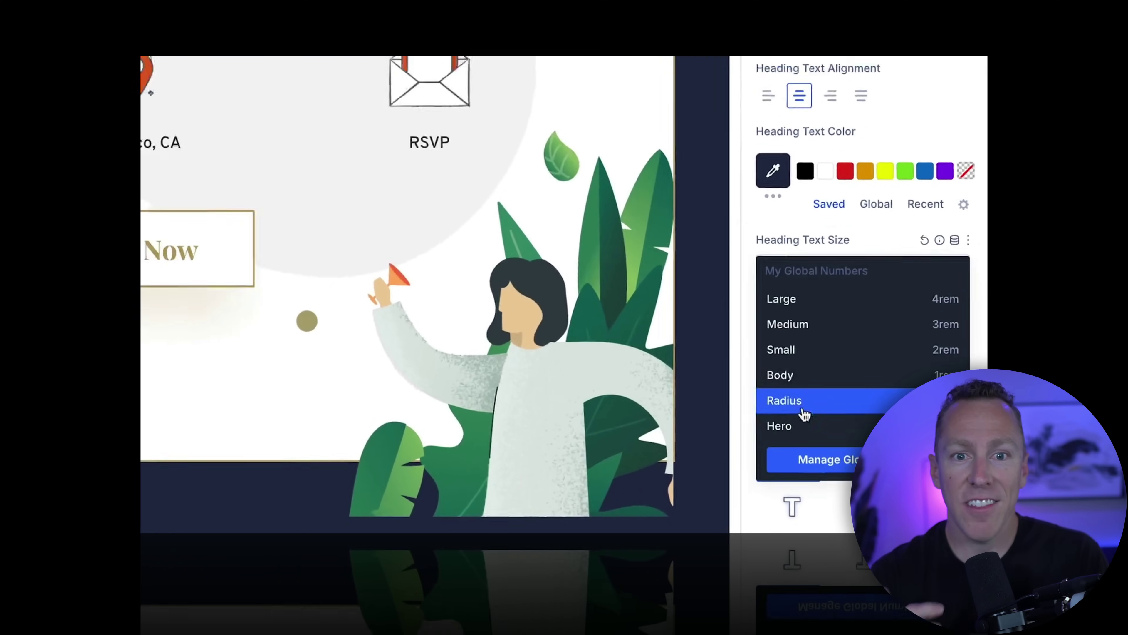
{"action": "left_click", "coordinate": [755, 413]}
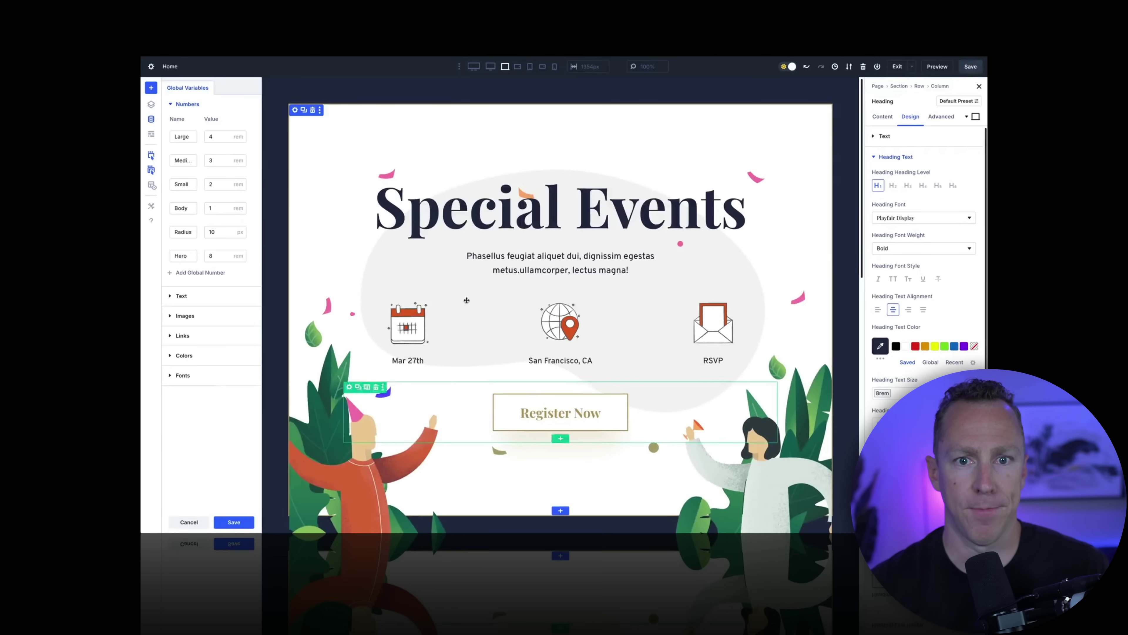
Try the Hero number at 4rem and back to 8rem, and nudge H3 before restoring 1.8rem
{"action": "left_click", "coordinate": [226, 258]}
{"action": "left_click", "coordinate": [227, 258]}
{"action": "left_click", "coordinate": [226, 257]}
{"action": "left_click", "coordinate": [226, 258]}
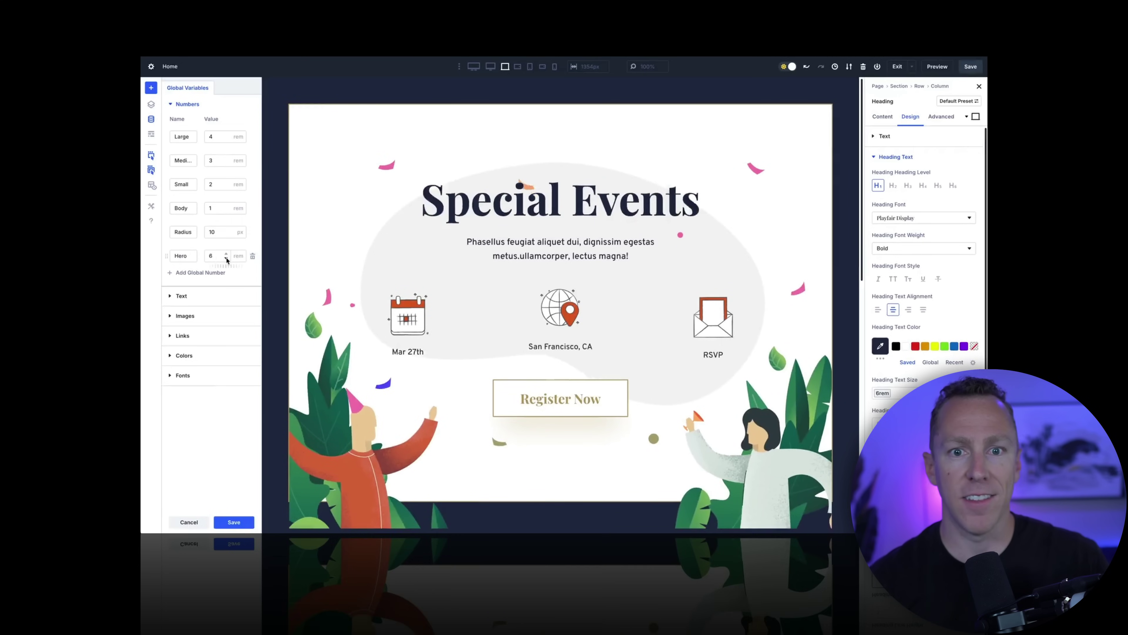
{"action": "left_click", "coordinate": [227, 255]}
{"action": "left_click", "coordinate": [227, 255]}
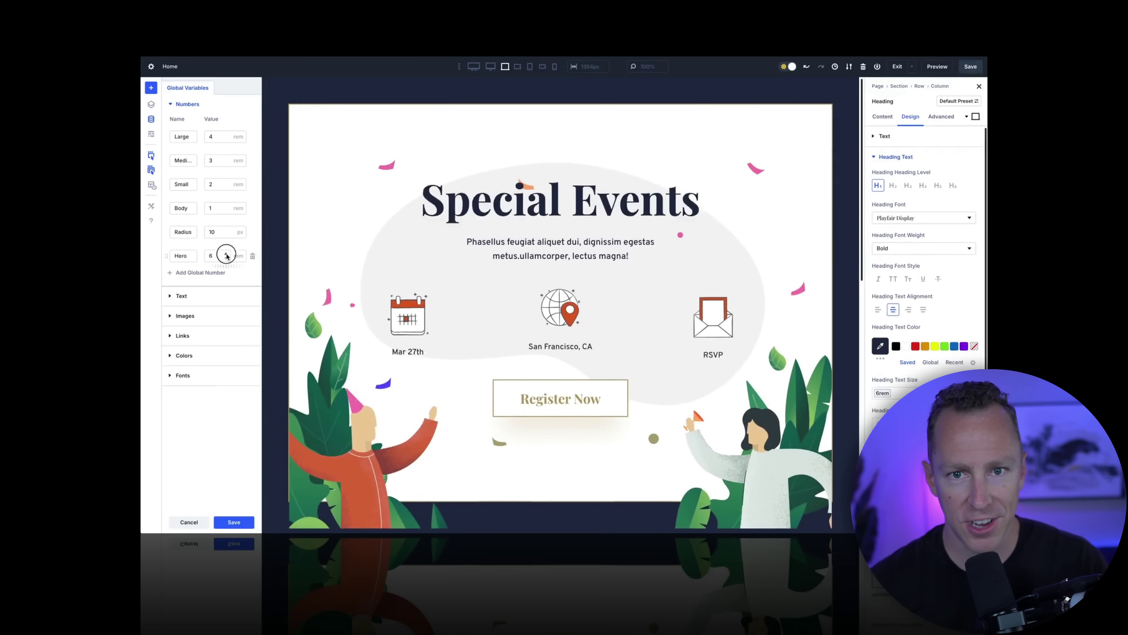
{"action": "left_click", "coordinate": [227, 255]}
{"action": "left_click", "coordinate": [226, 256]}
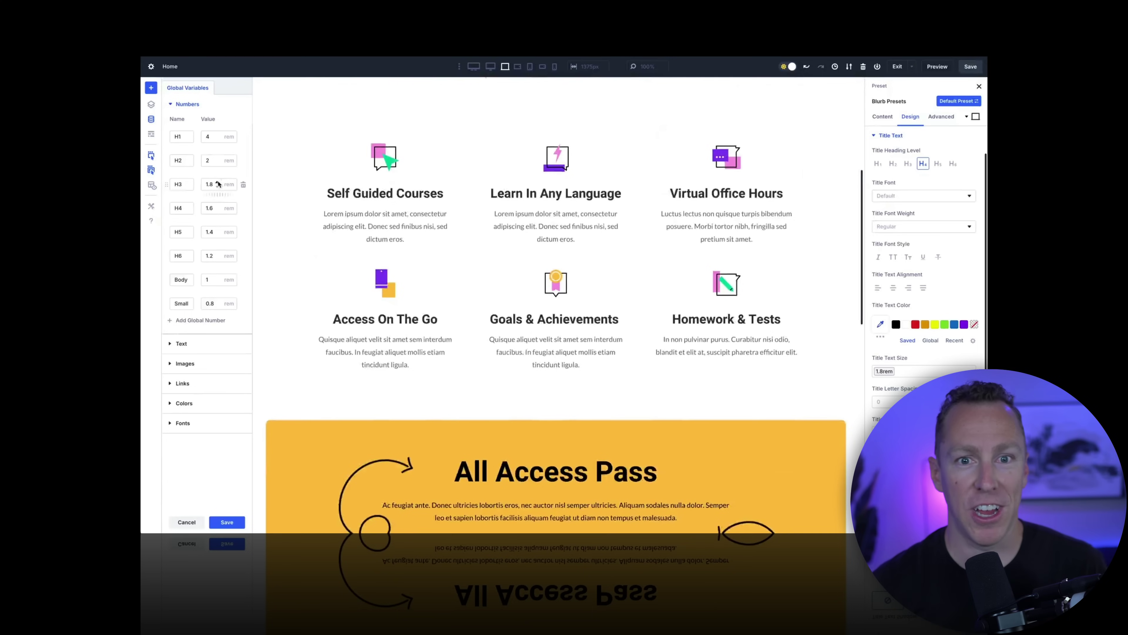
{"action": "left_click", "coordinate": [217, 182]}
{"action": "left_click", "coordinate": [218, 182]}
{"action": "left_click", "coordinate": [217, 187]}
{"action": "left_click", "coordinate": [217, 186]}
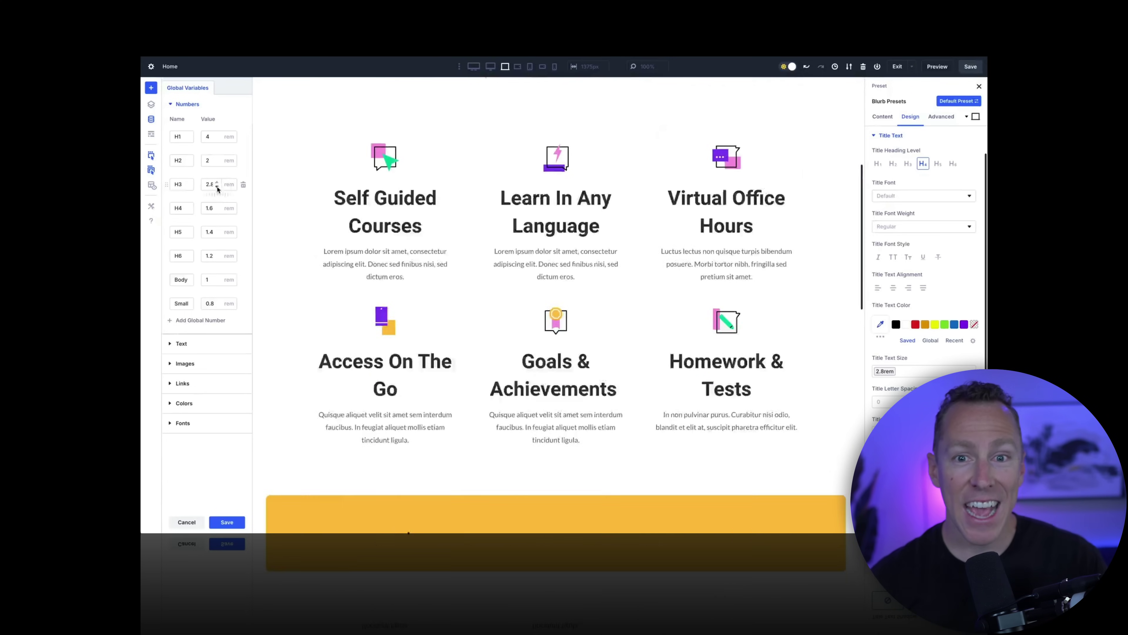
Raise the H1 global number to 7rem, enlarging All Access Pass
{"action": "scroll", "coordinate": [297, 176], "scroll_direction": "down", "scroll_amount": 5}
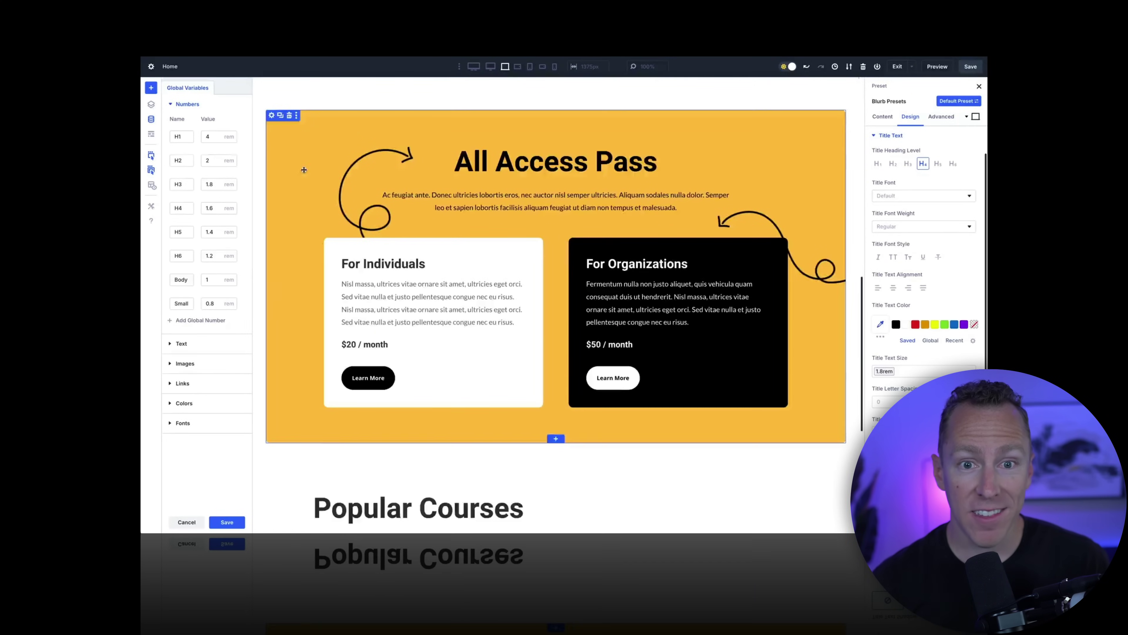
{"action": "left_click", "coordinate": [218, 136]}
{"action": "left_click", "coordinate": [218, 135]}
{"action": "left_click", "coordinate": [217, 136]}
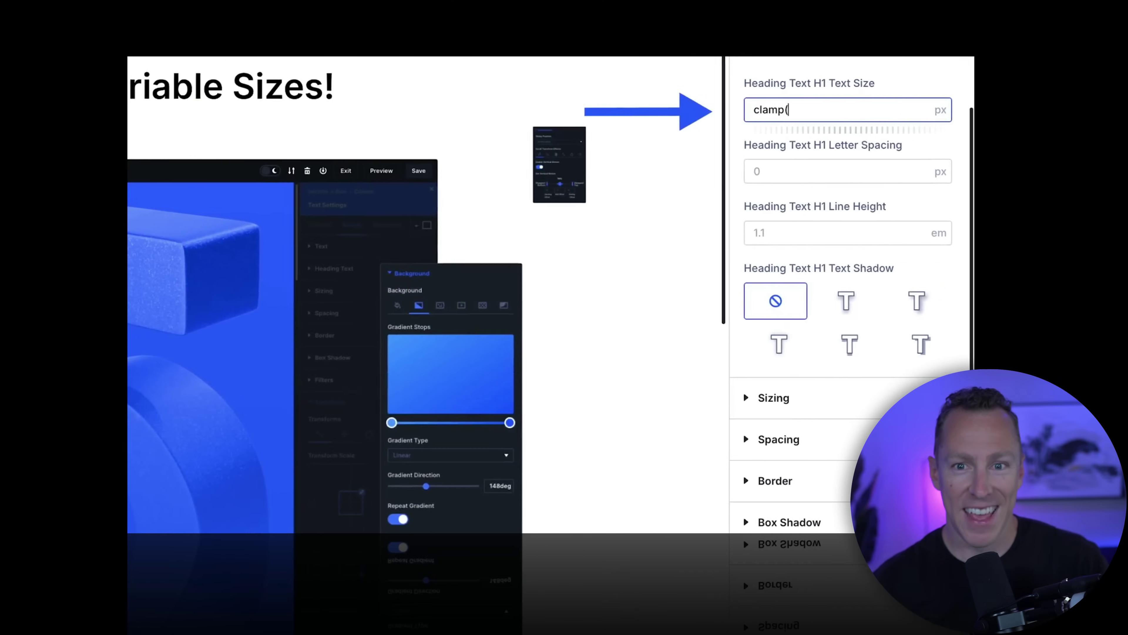
Enter the values '5rem, 10vw' into the section's sizing field
{"action": "type", "text": "5rem, 10vw"}
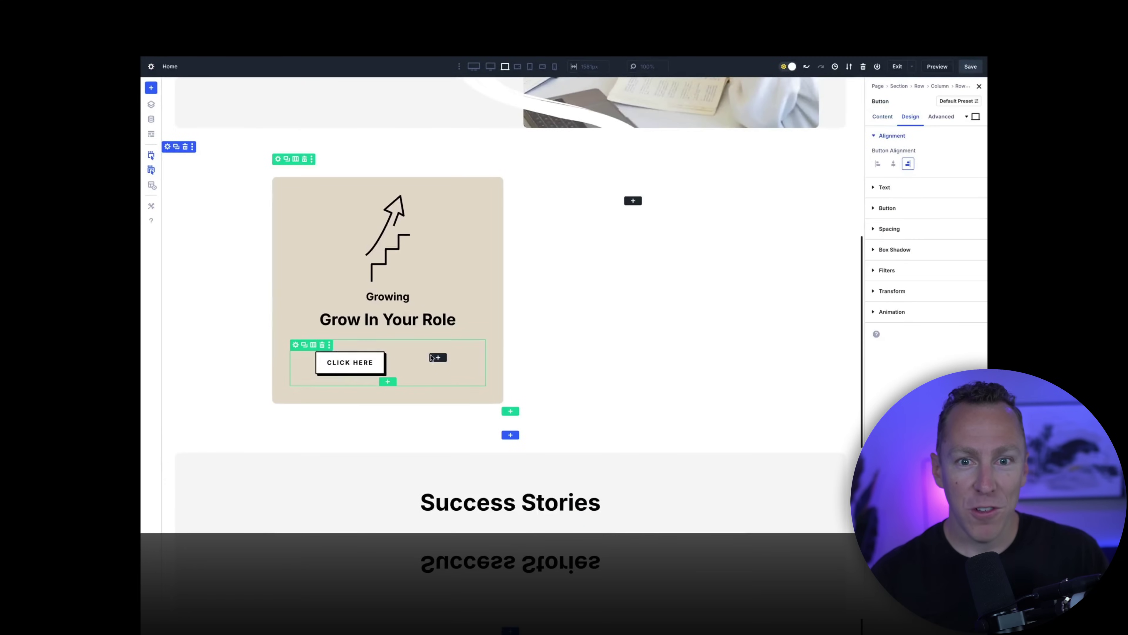
{"action": "left_click", "coordinate": [433, 361]}
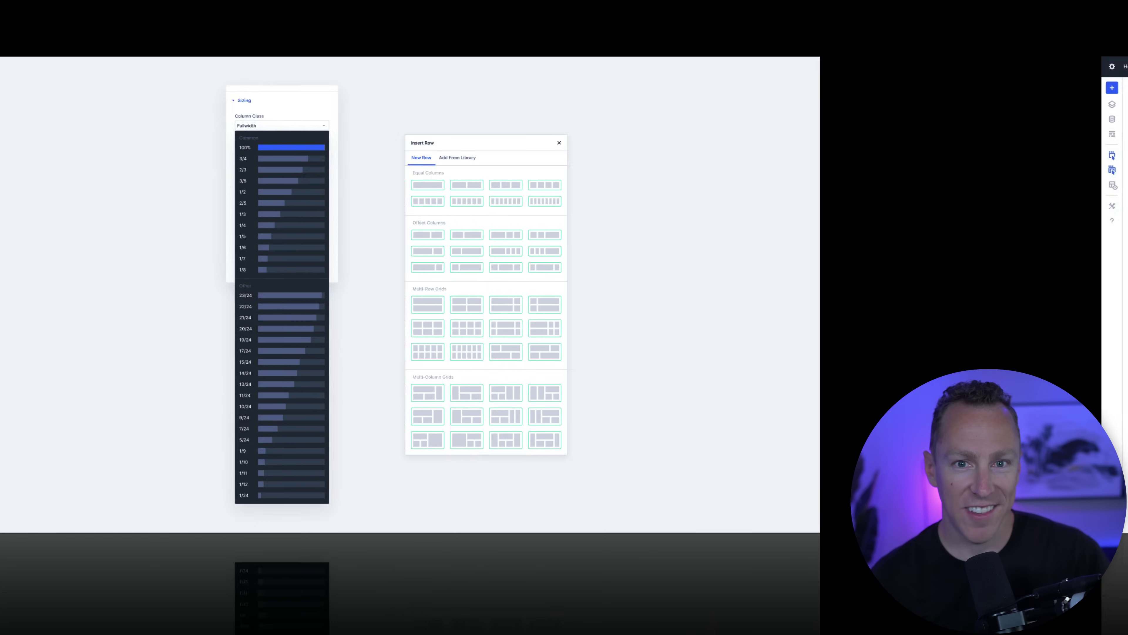